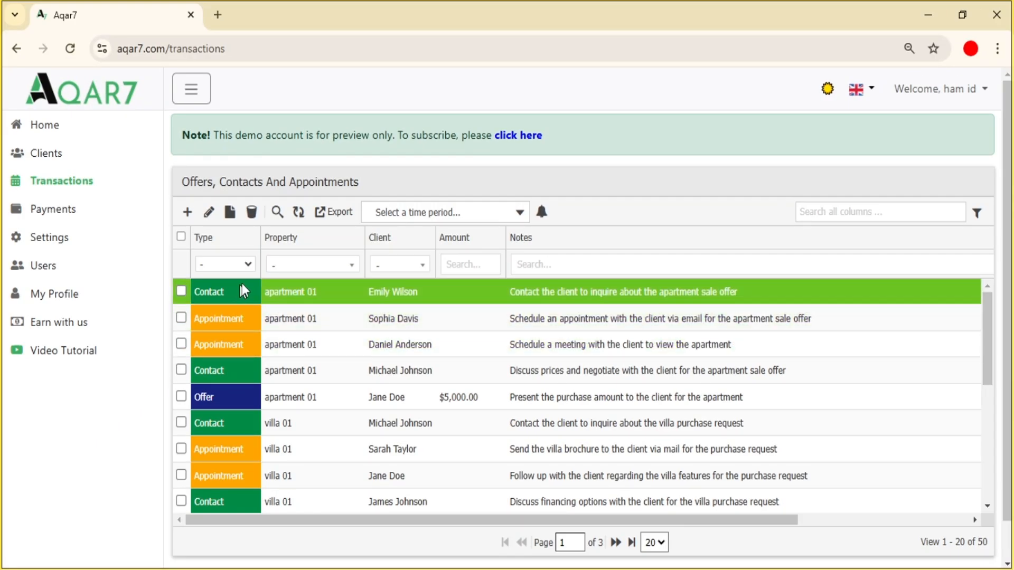
Filter the transactions by type Contact, Appointment and Offer in turn, and reset the type filter
click(284, 267)
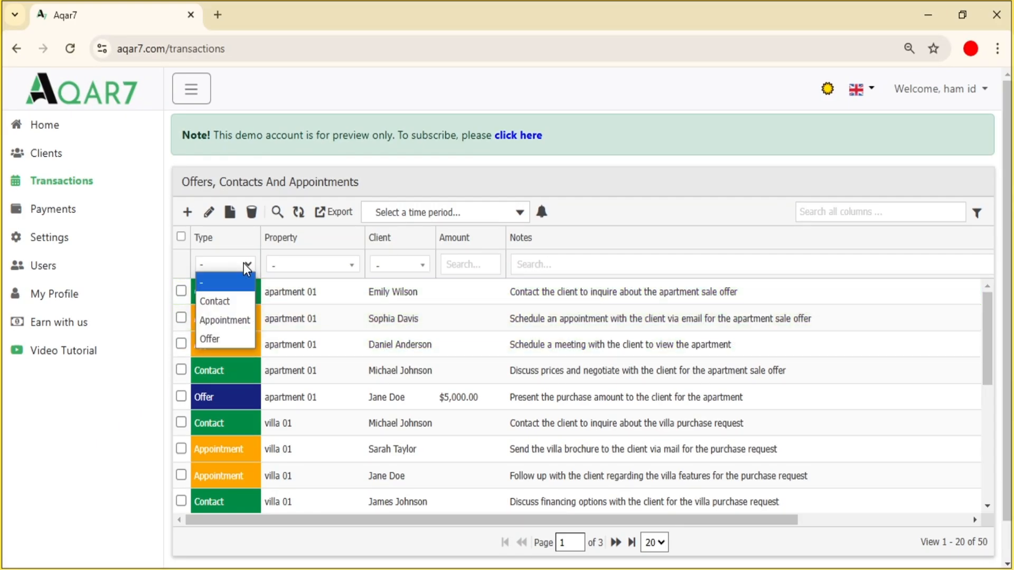
click(248, 299)
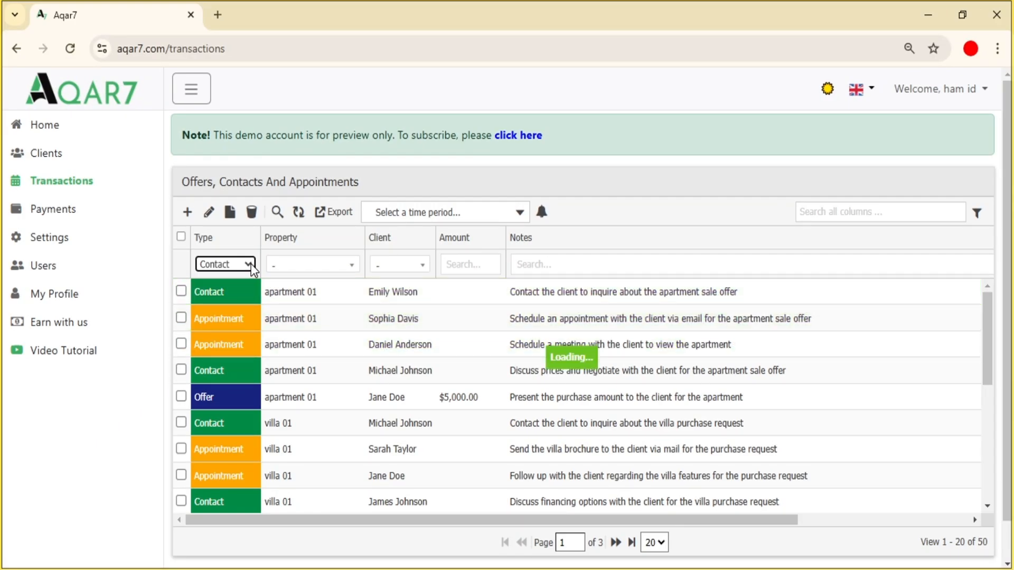
click(250, 265)
click(240, 319)
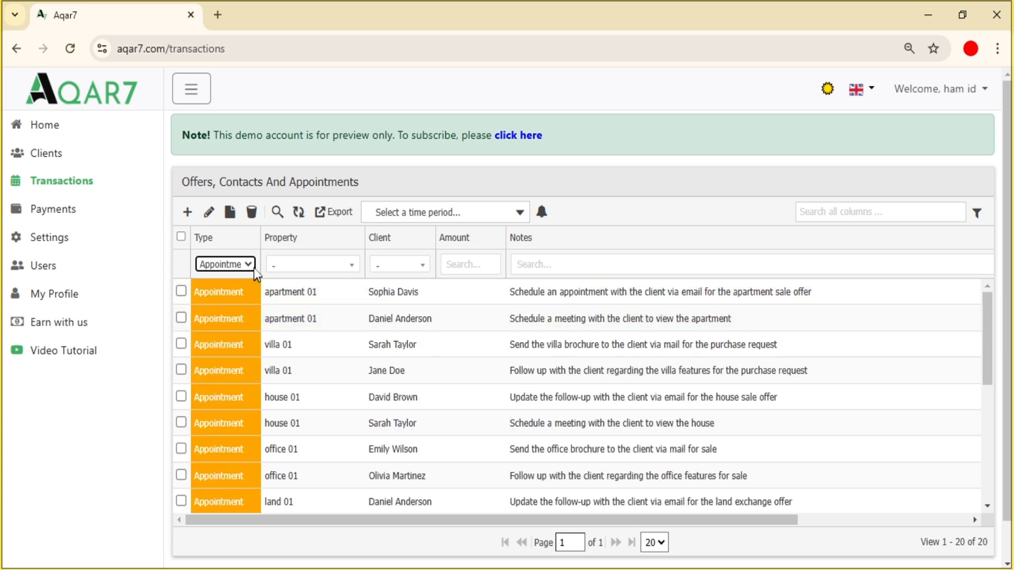
click(250, 265)
click(236, 337)
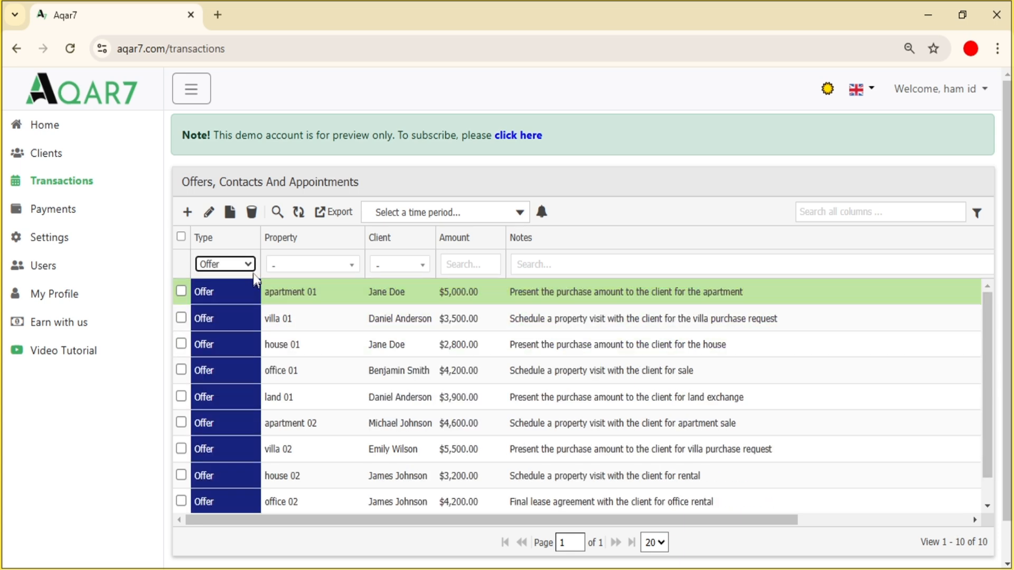
click(250, 265)
click(240, 280)
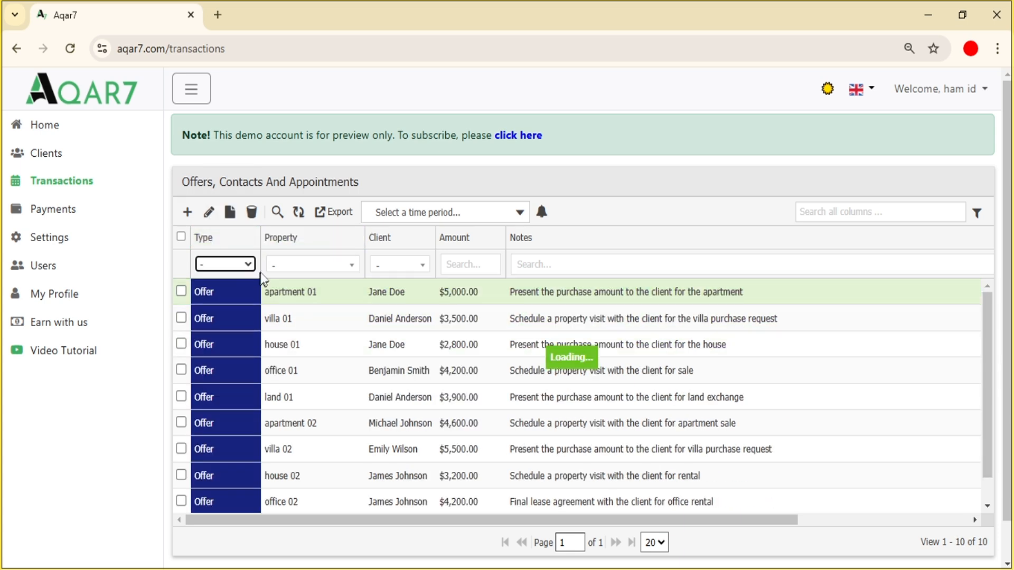
Filter the transactions by property apartment 01 and villa 01 in turn, and reset the property filter
click(325, 265)
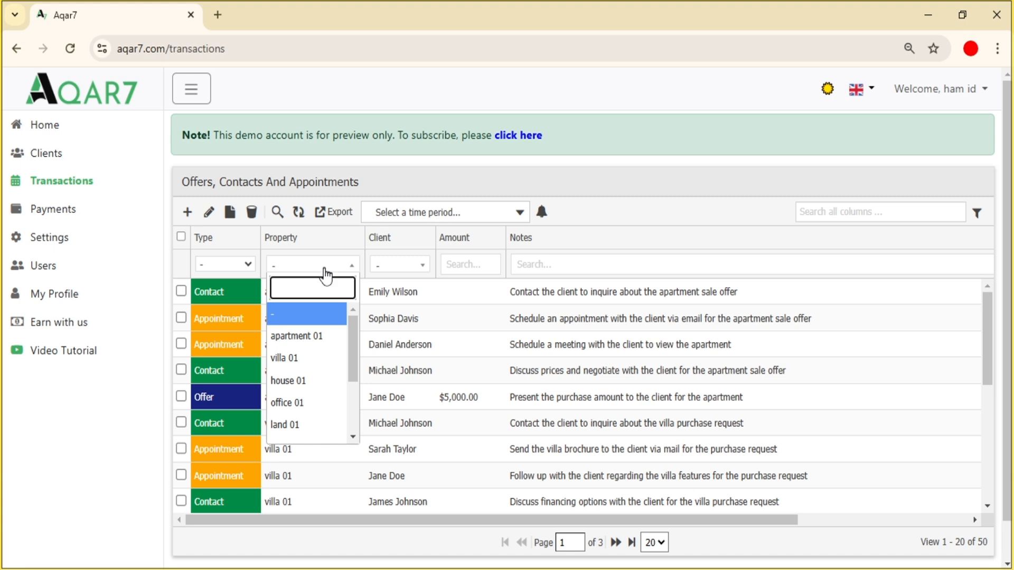
click(311, 336)
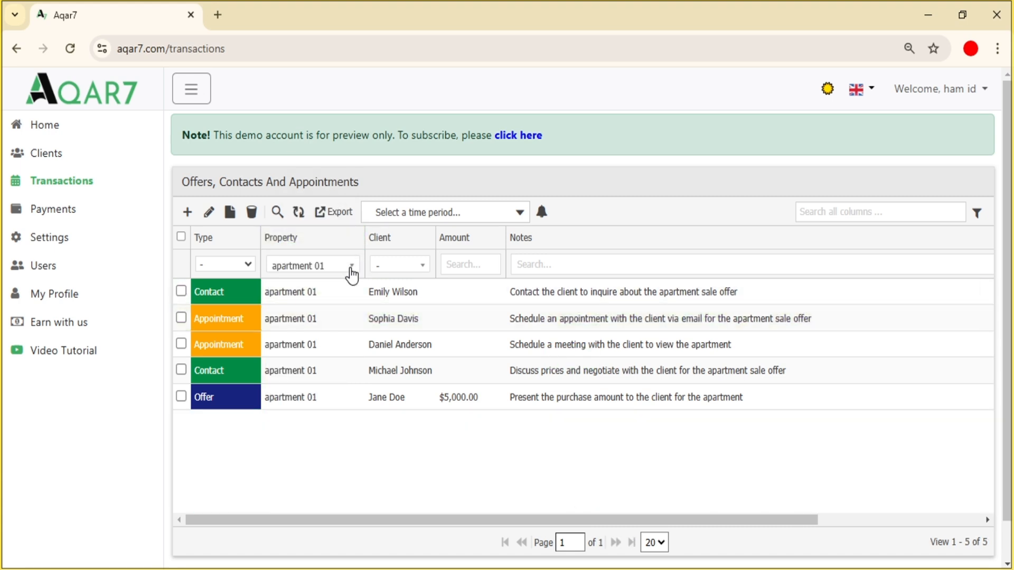
click(351, 268)
click(316, 357)
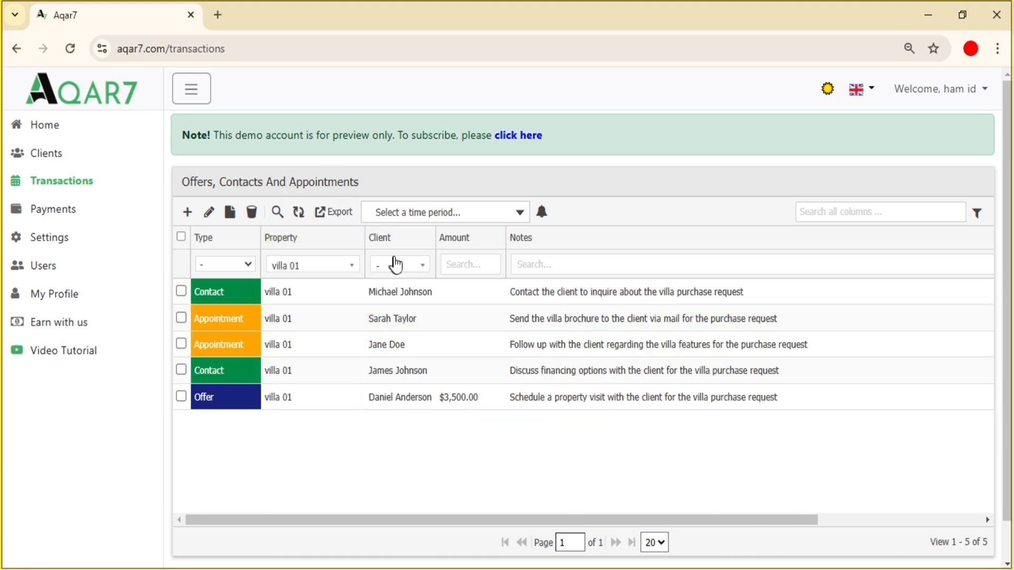
click(352, 264)
click(340, 305)
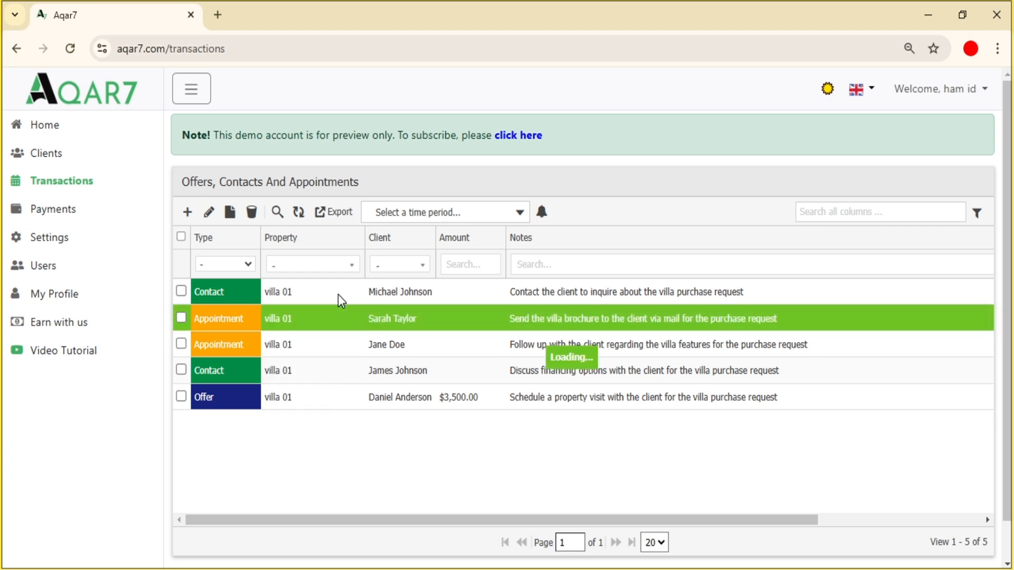
Filter the transactions by one client's name and reset the client filter
click(416, 265)
click(394, 345)
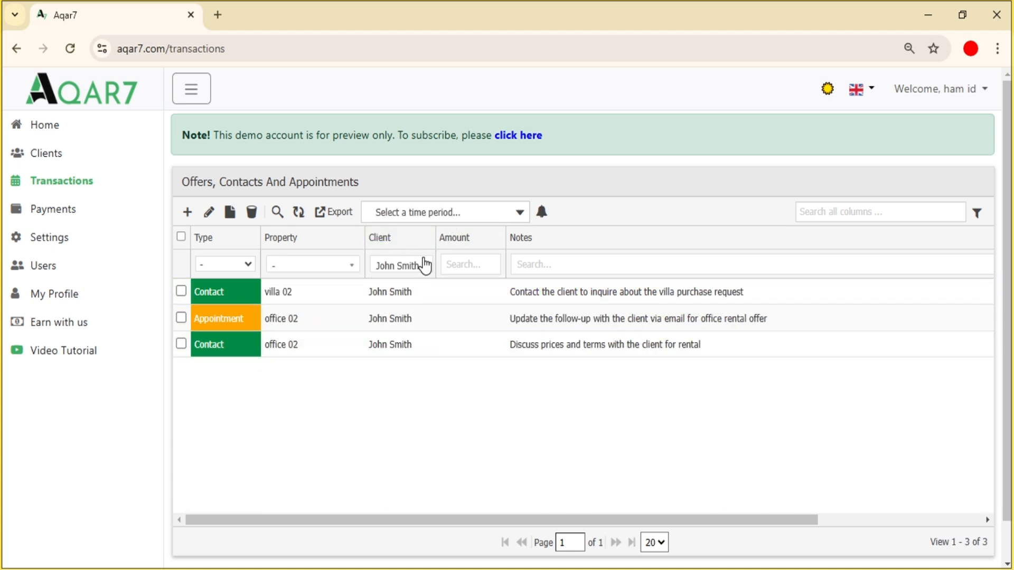
click(418, 266)
click(402, 313)
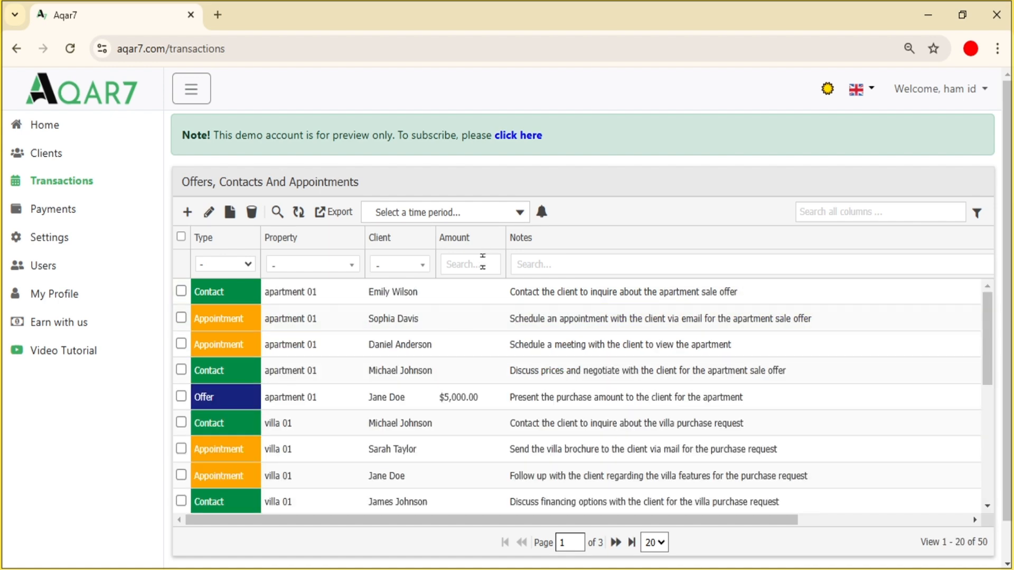
Filter the transactions by amount 500 and separately by notes containing "present", clearing each filter
click(469, 264)
text(500)
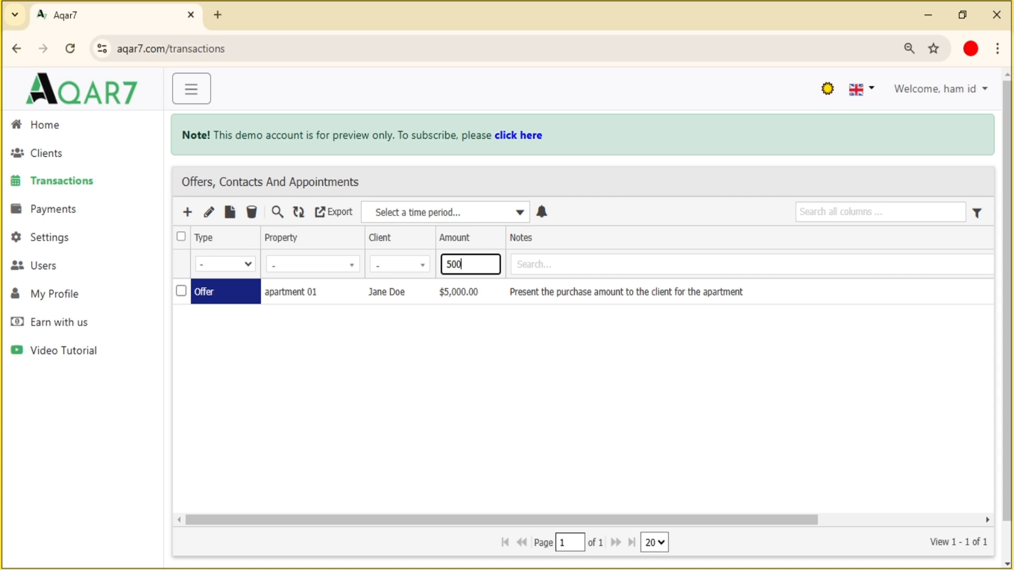
click(550, 264)
text(present)
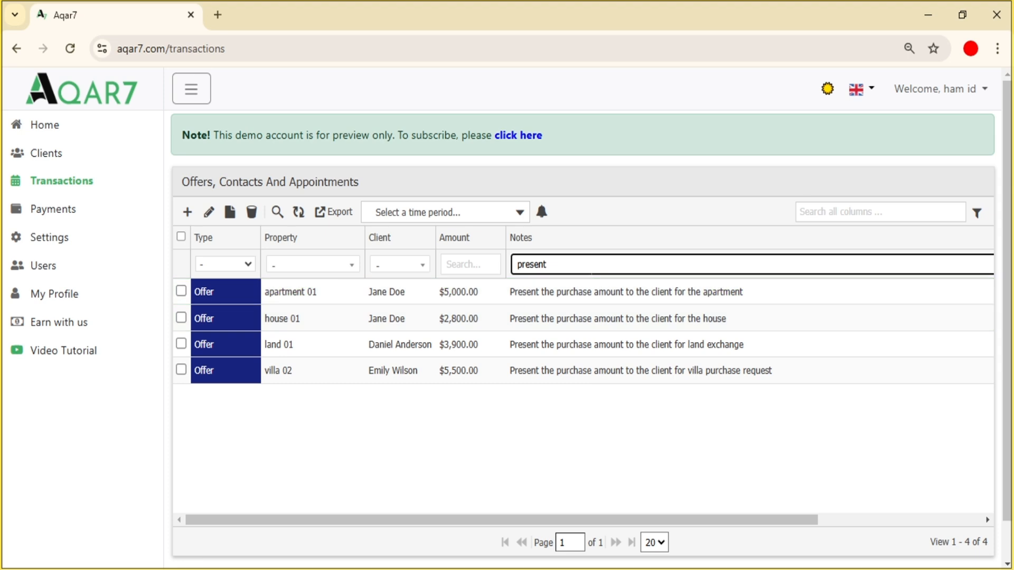
double_click(591, 268)
key(BackSpace)
Filter the transactions by the date 2023/07/14 00:00:00 in the Date column
drag(588, 521, 806, 524)
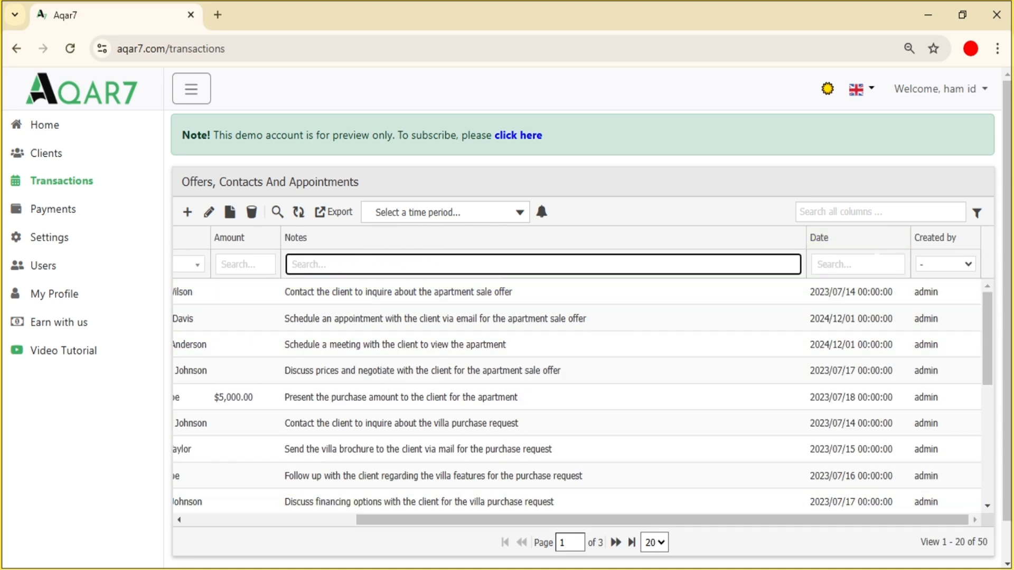
click(877, 264)
click(891, 289)
click(858, 418)
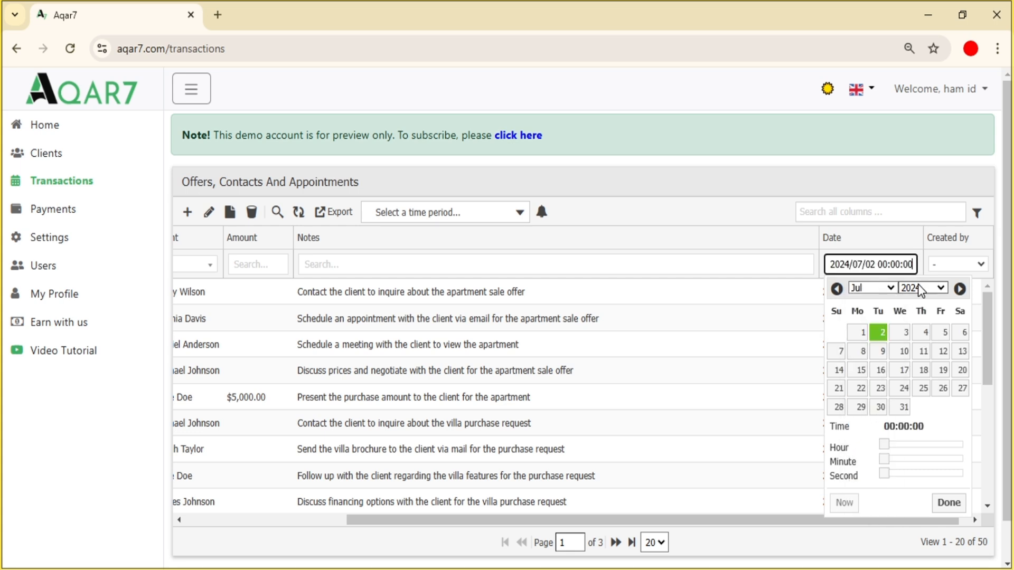
click(923, 288)
click(917, 177)
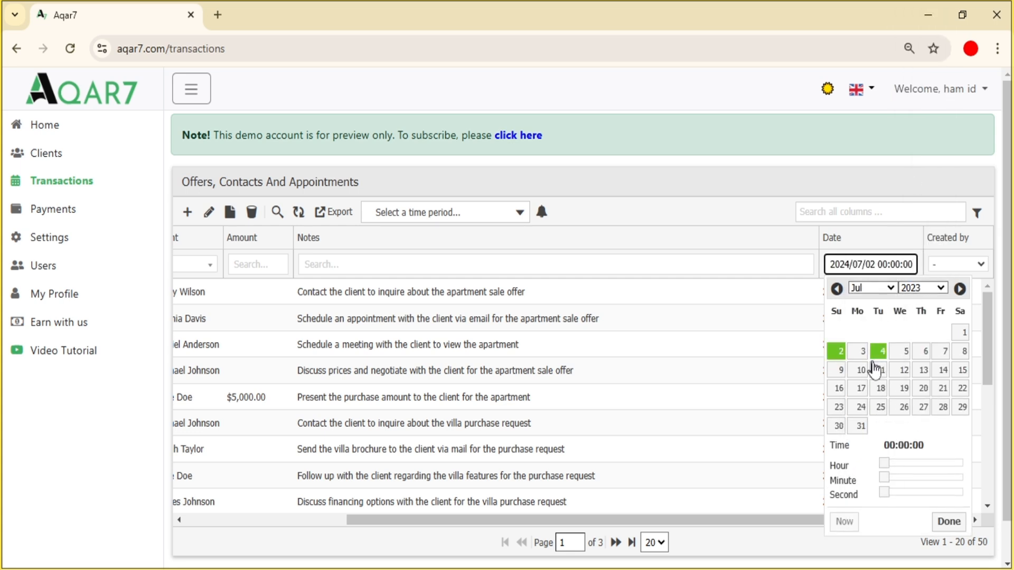
click(943, 370)
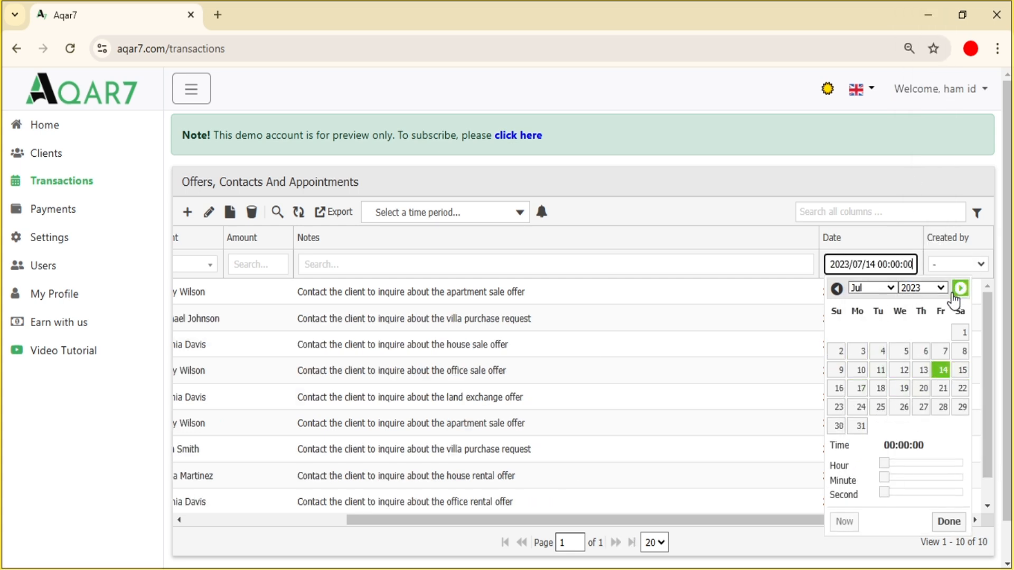
click(948, 522)
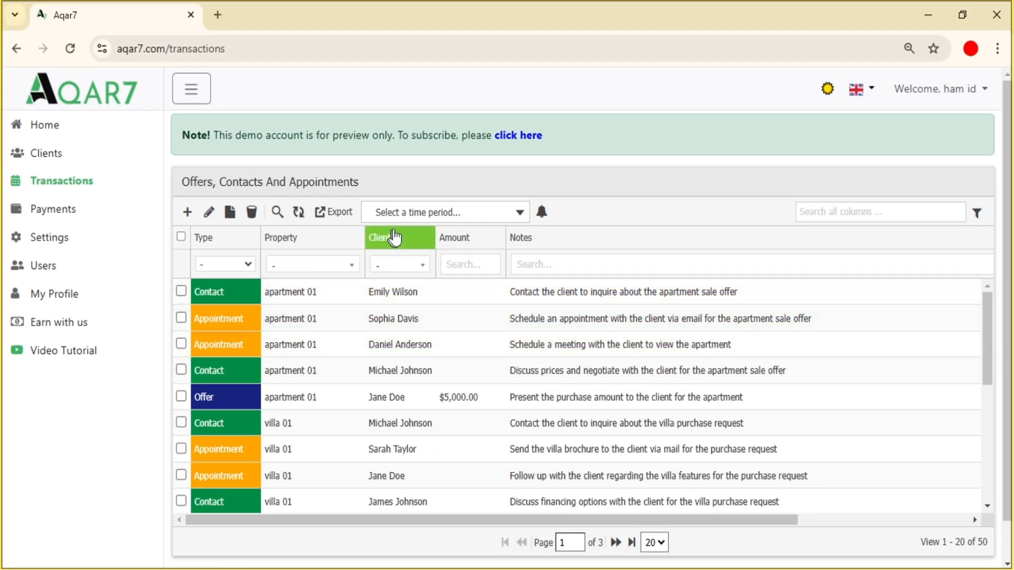
Limit the transactions to the time period of 1 December 2024 and apply it
click(511, 211)
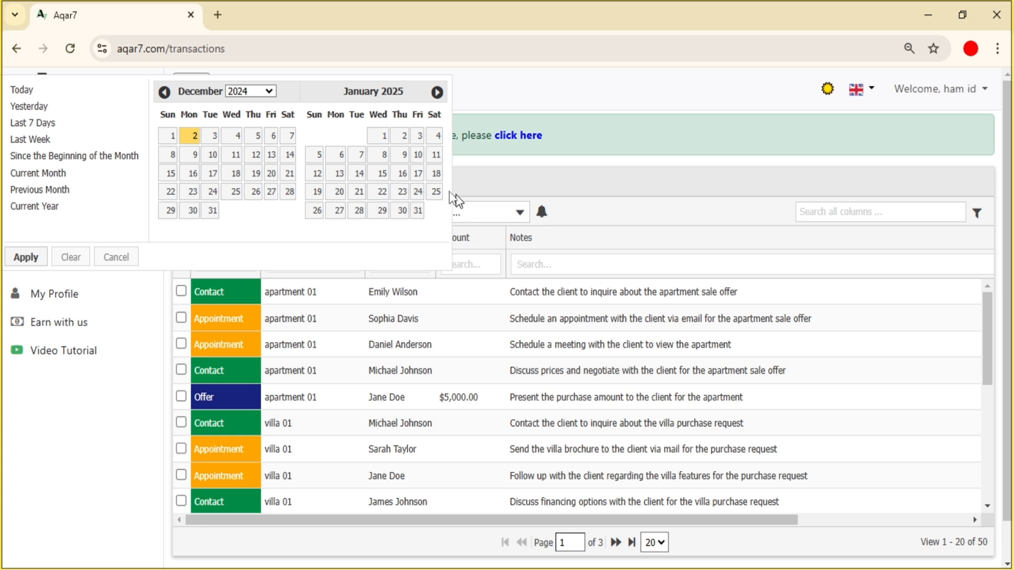
click(168, 136)
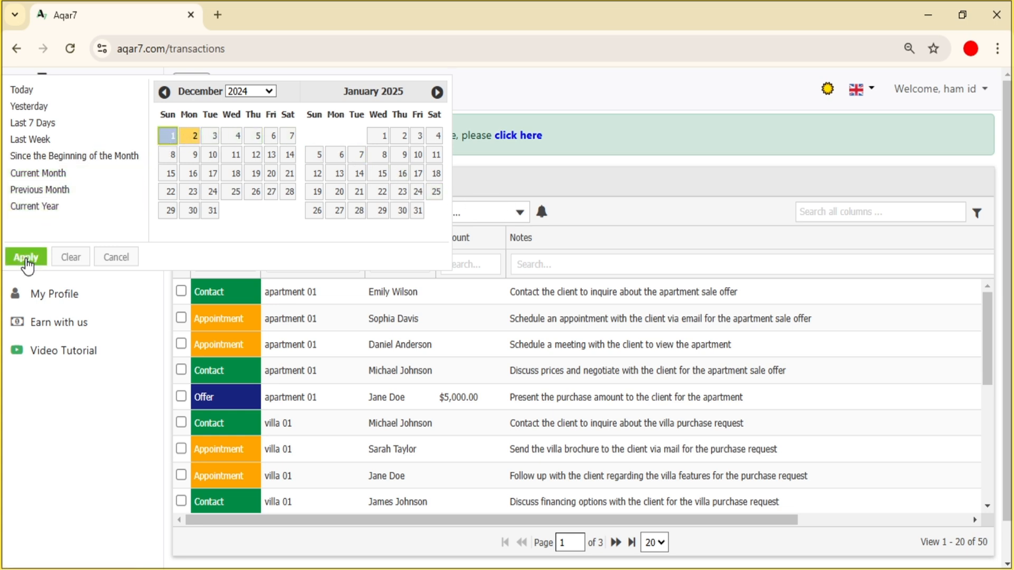
click(26, 260)
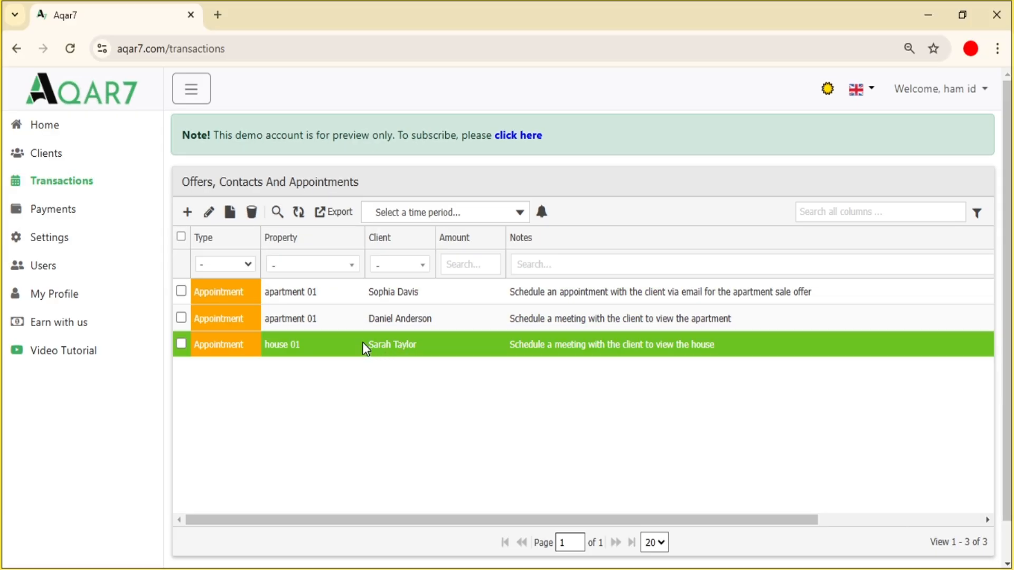
Edit the house 01 appointment record, replacing its notes with "the meeting is done", and submit it
double_click(367, 350)
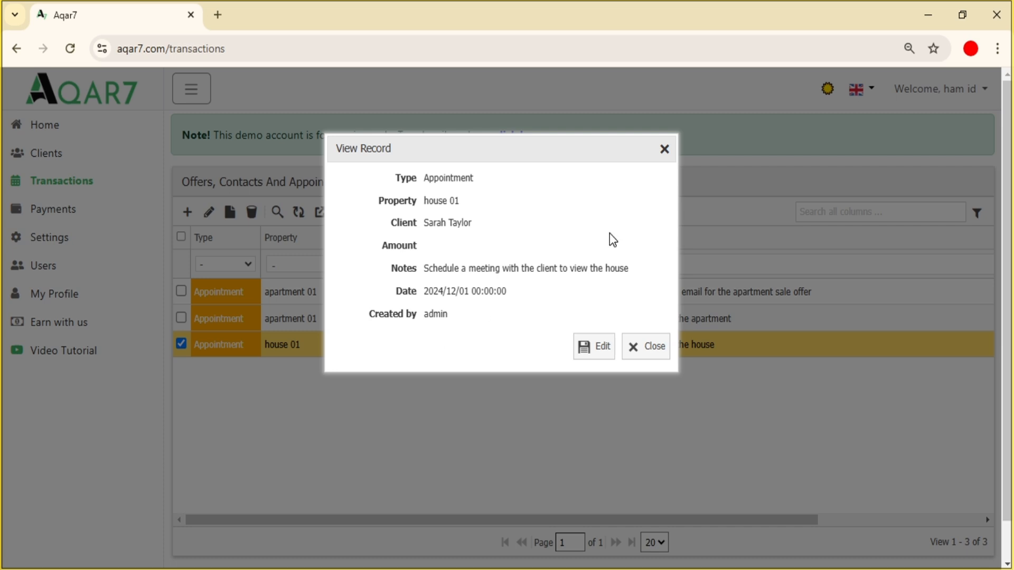
click(593, 351)
click(461, 278)
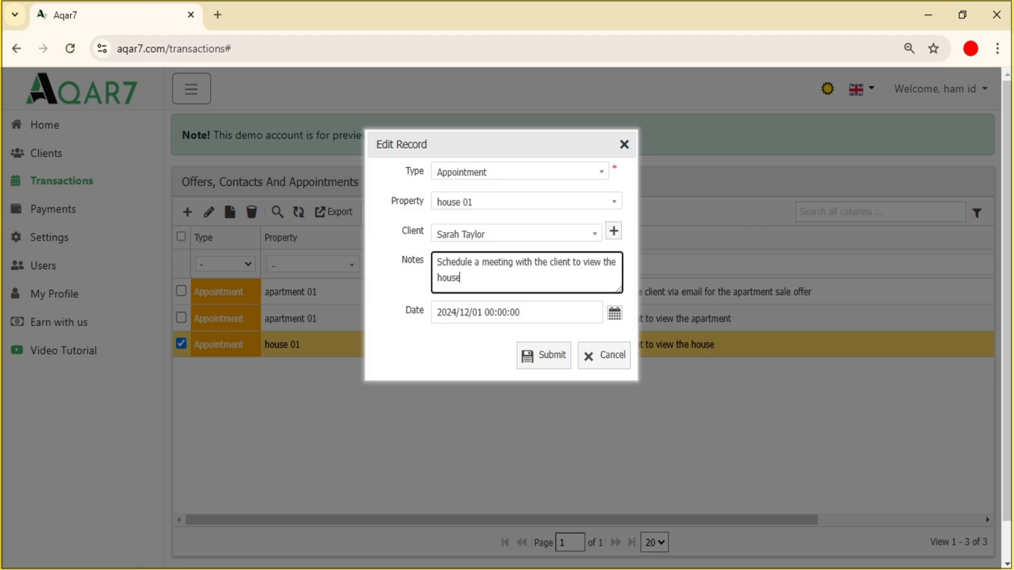
drag(455, 278, 430, 271)
key(BackSpace)
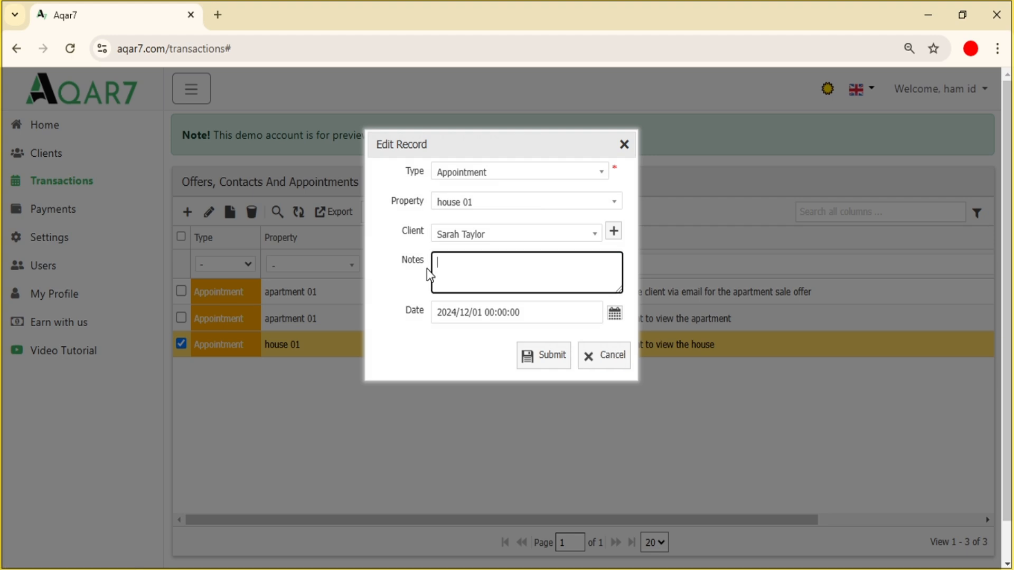
text(the meeting is done)
click(542, 358)
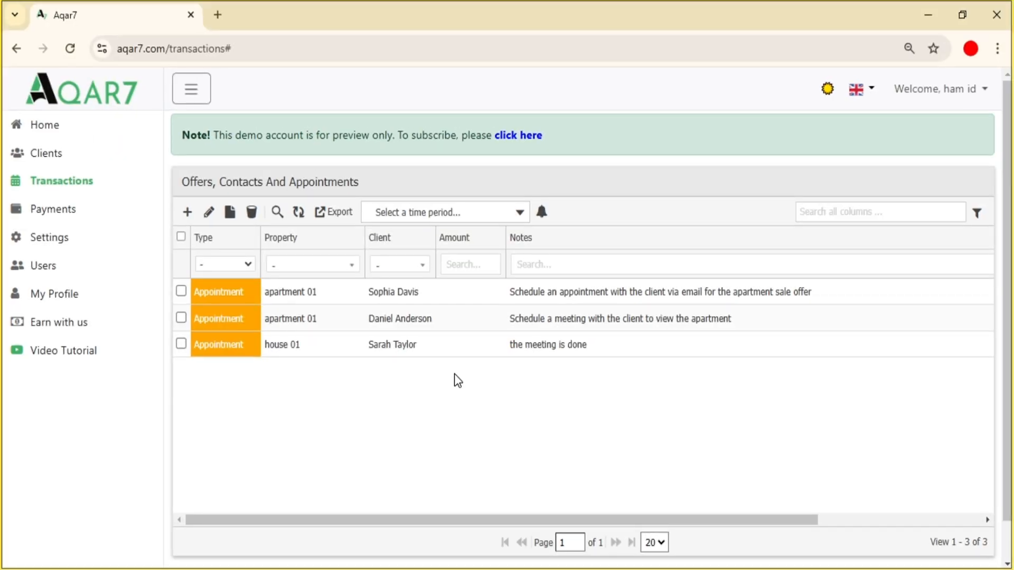
Delete the house 01 appointment whose notes read "the meeting is done"
click(350, 345)
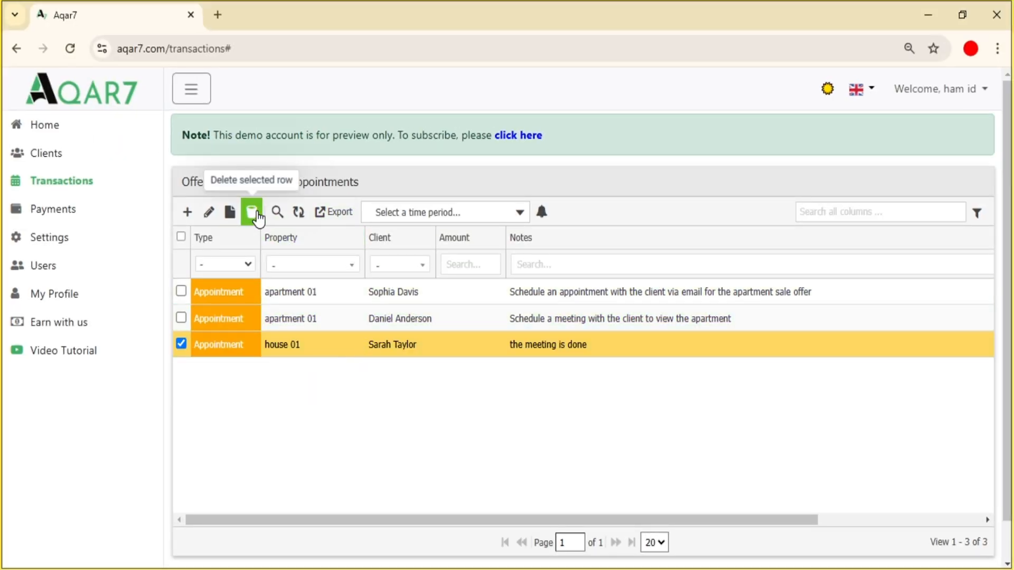
click(257, 212)
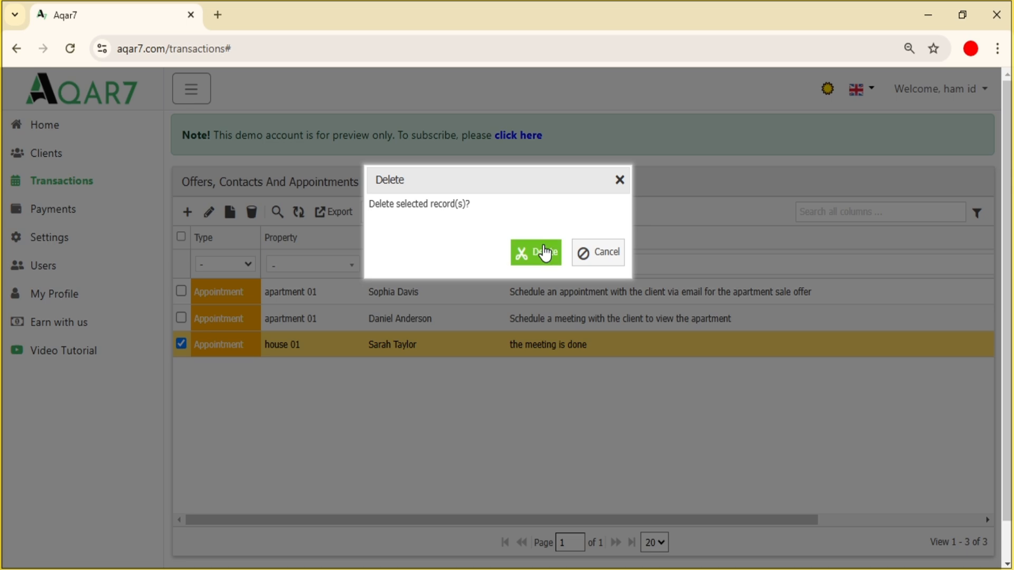
click(545, 254)
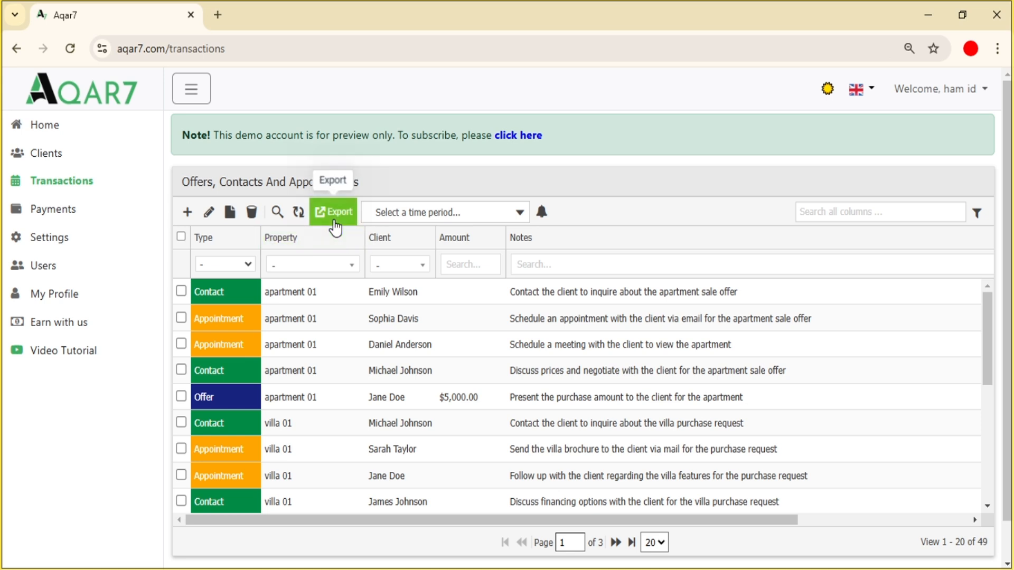
Export the full list of offers, contacts and appointments to a spreadsheet file
click(335, 215)
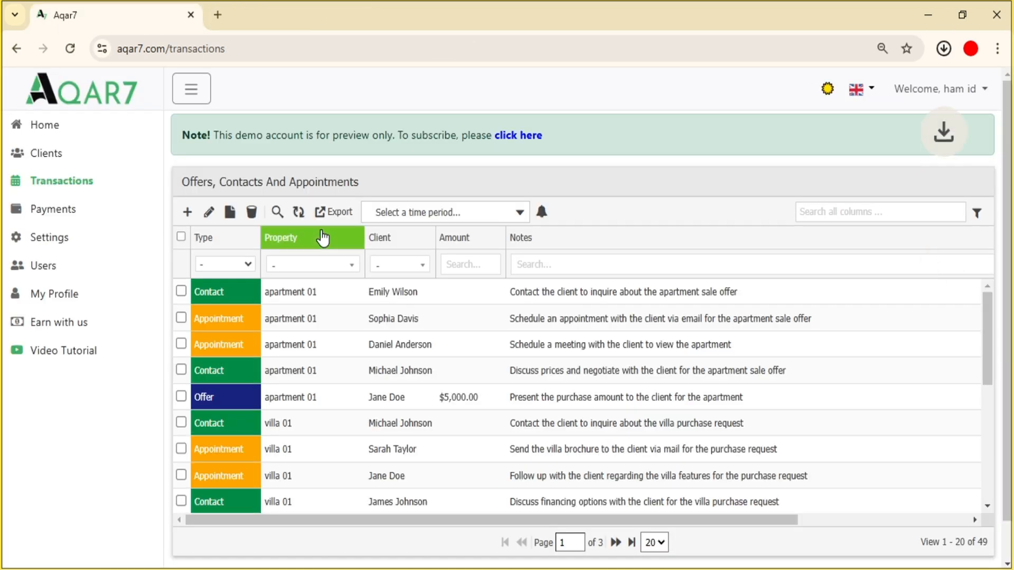
click(828, 90)
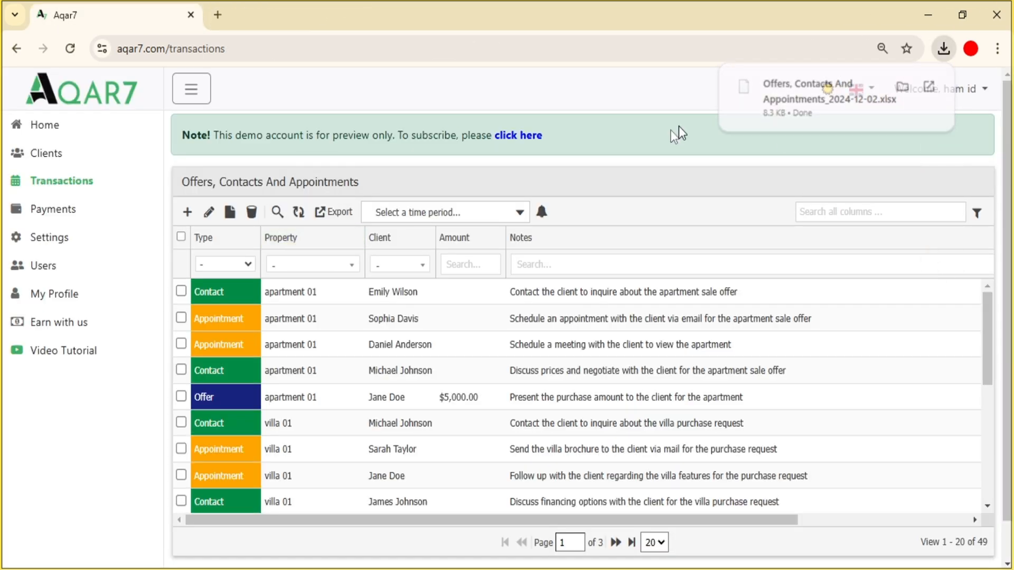
drag(1007, 167, 1008, 159)
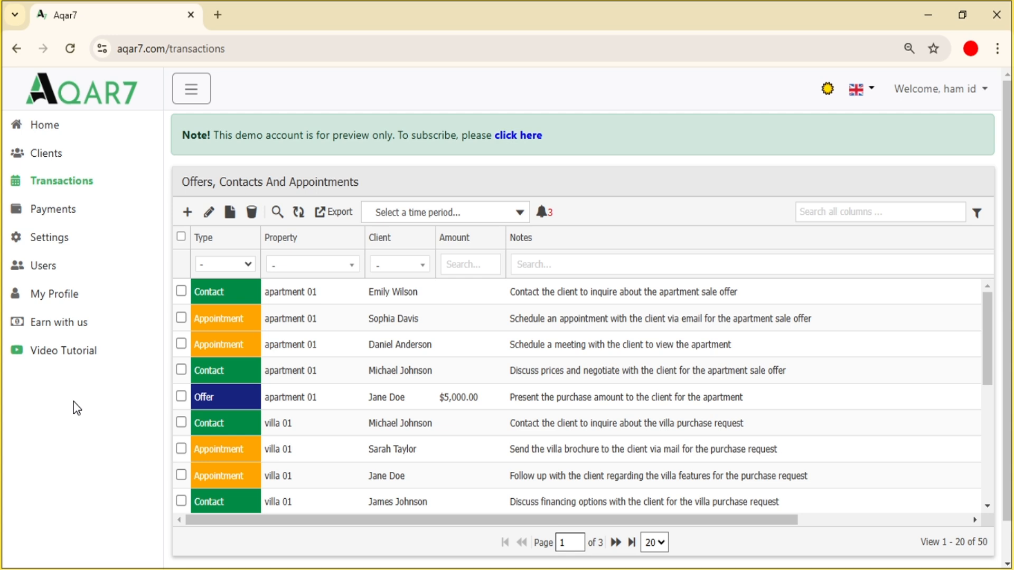
Show the appointment alerts and view the record of the apartment 01 appointment to be scheduled via email
click(543, 213)
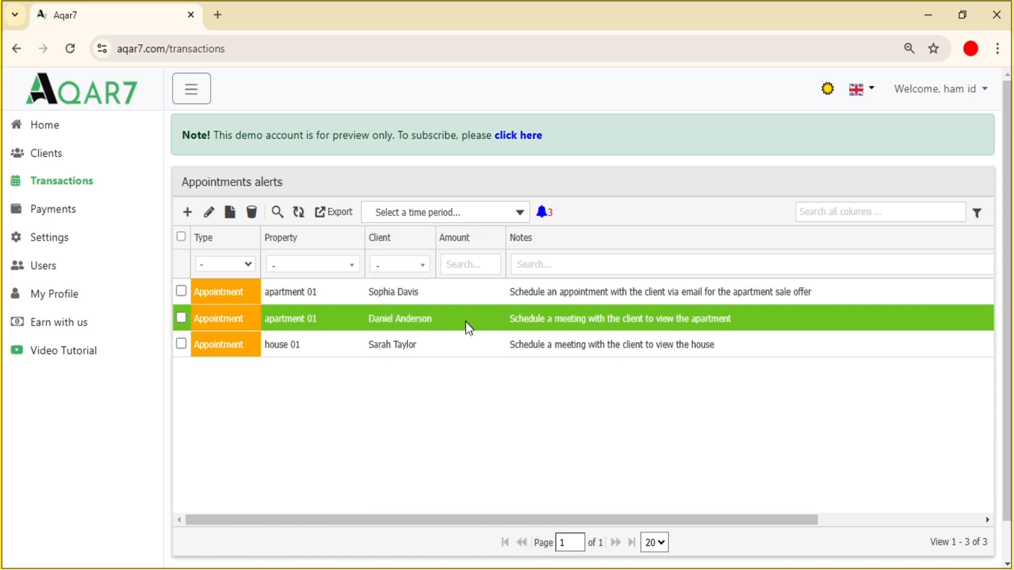
double_click(450, 292)
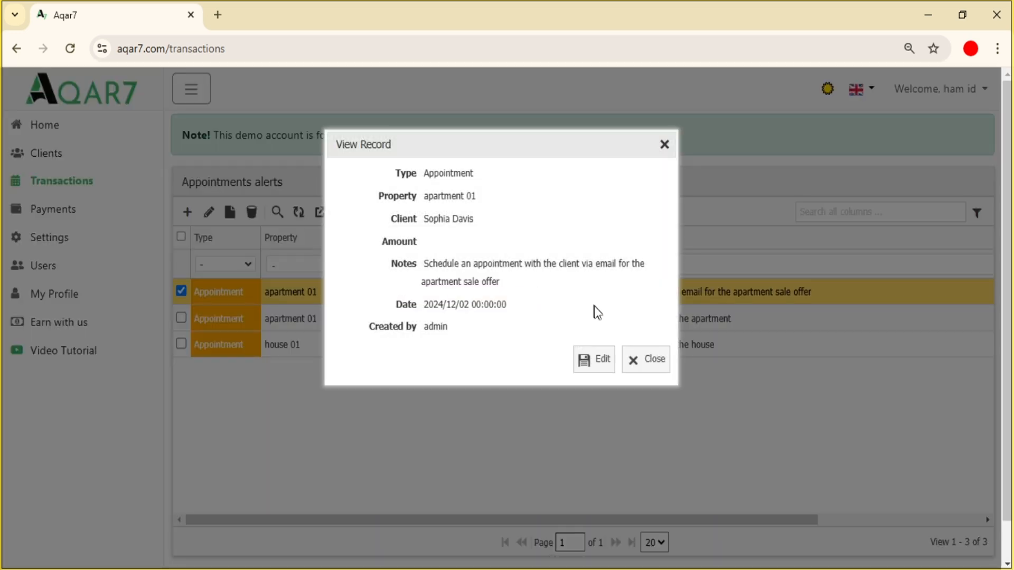
click(647, 364)
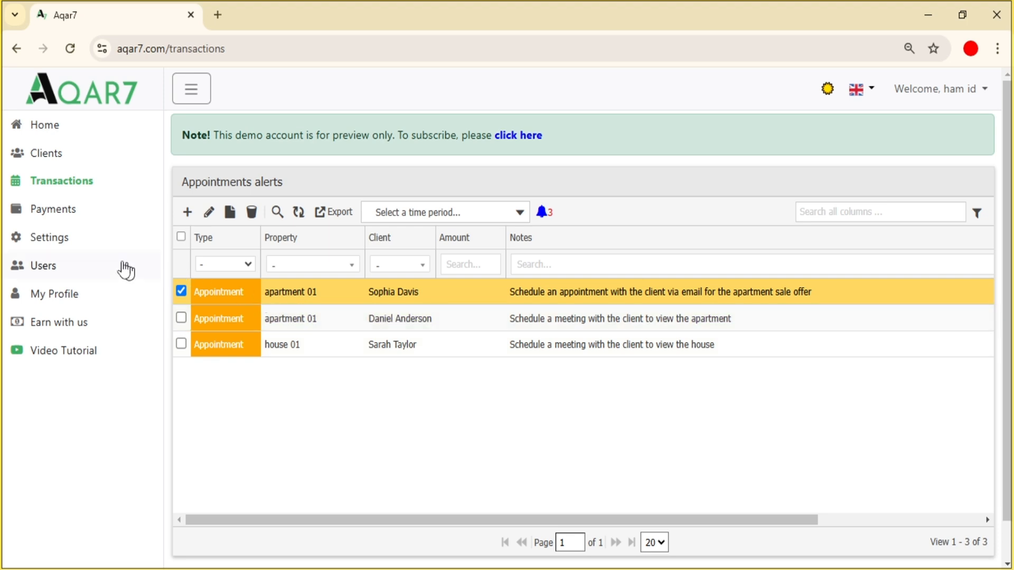
Set the days' notice before an appointment to 5 in the account settings
click(86, 252)
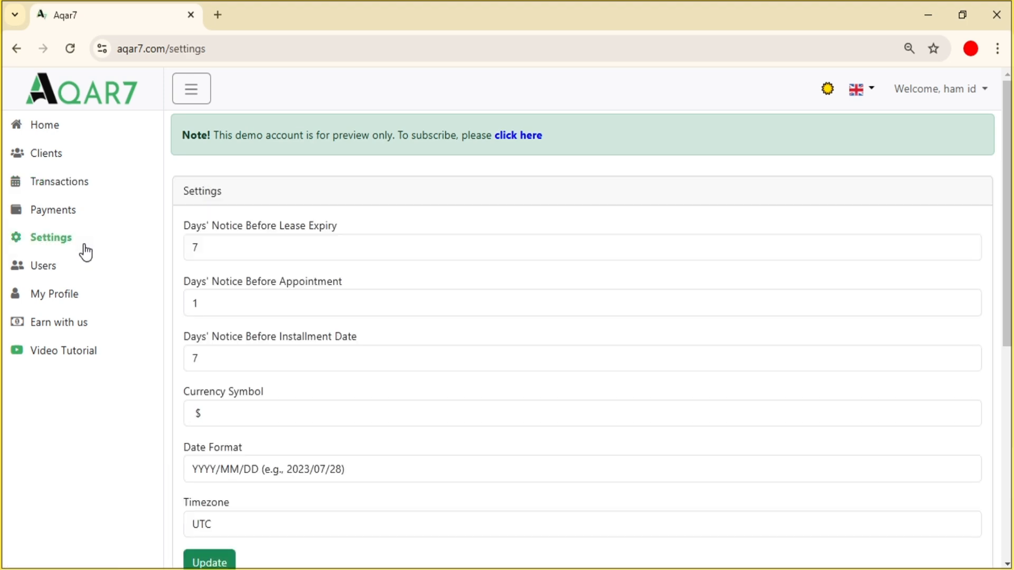
double_click(195, 303)
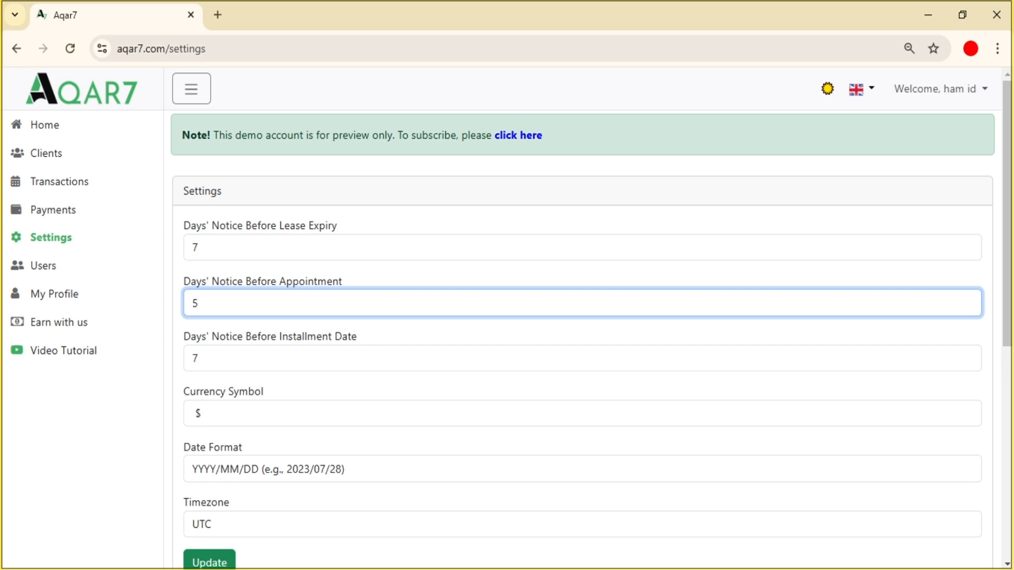
drag(1010, 167, 1010, 227)
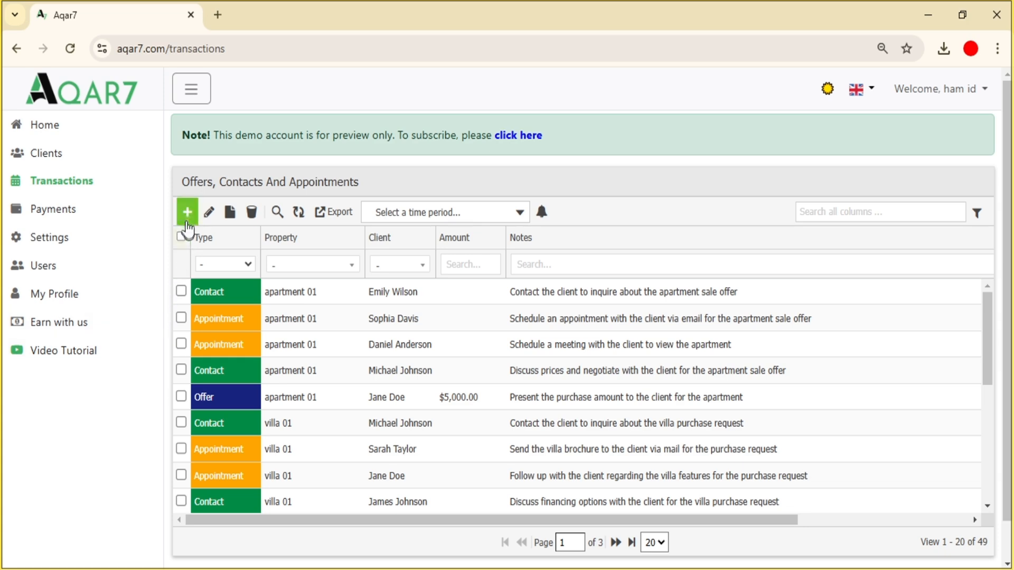
Start a new record in the offers, contacts and appointments list and set its type to Contact
click(188, 213)
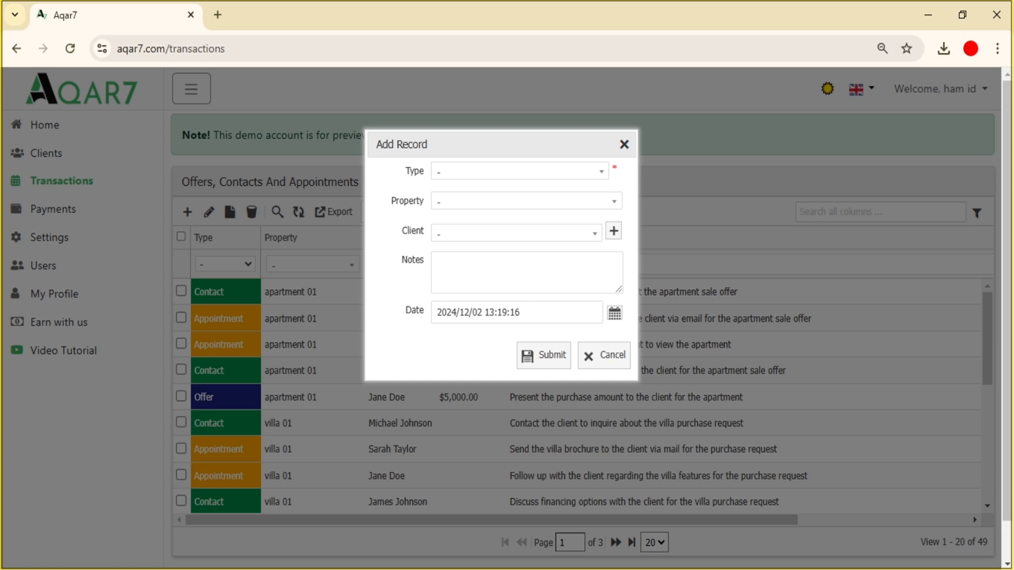
click(578, 175)
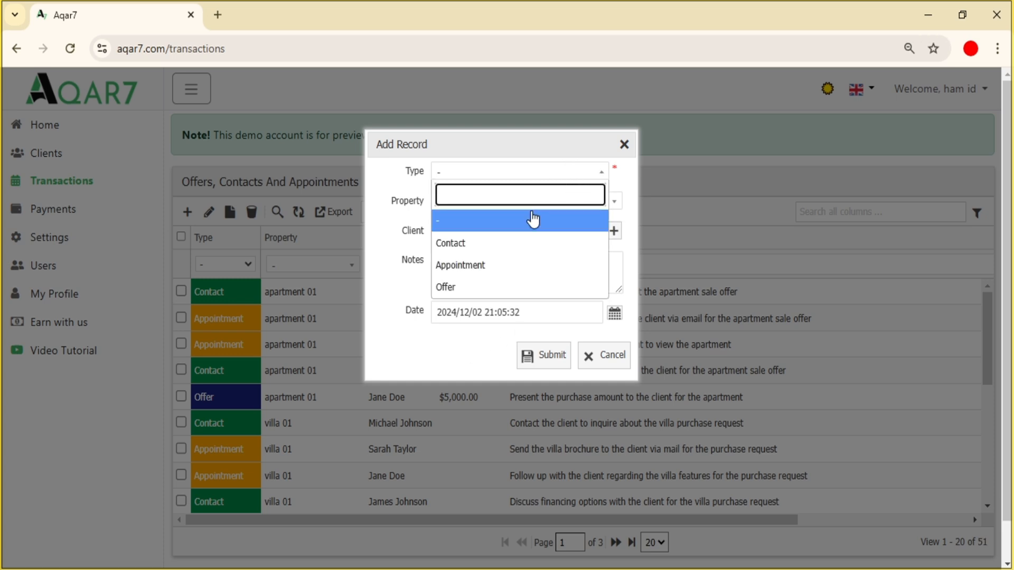
click(522, 244)
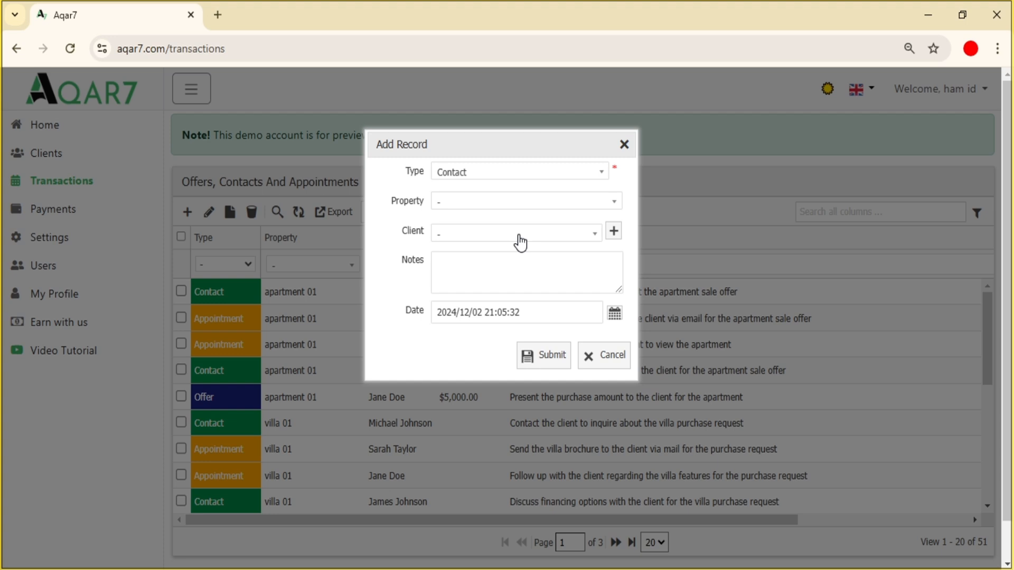
Try the Offer and Appointment types in the new record to compare the form's fields, and return to Contact
click(530, 169)
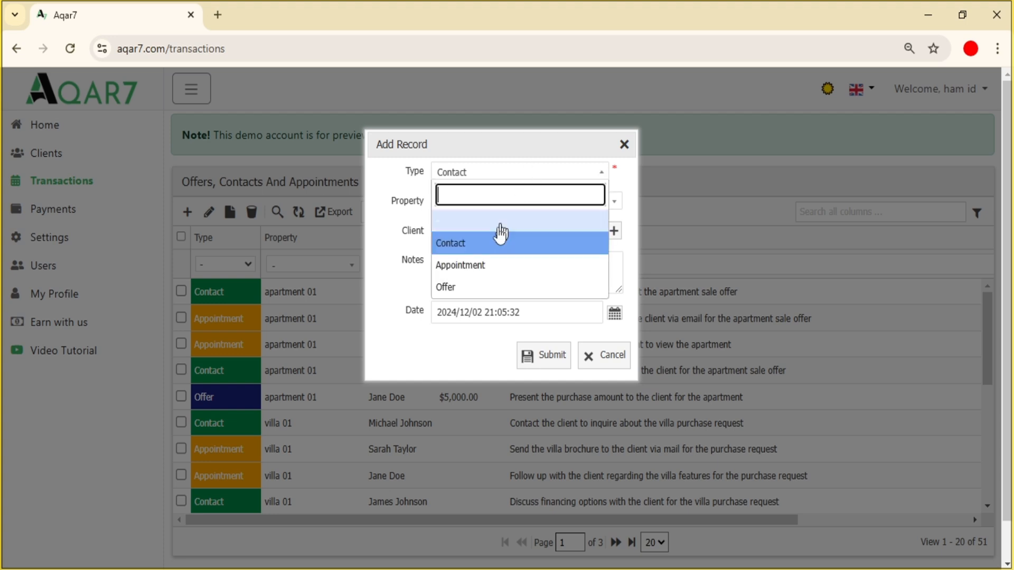
click(494, 288)
click(506, 263)
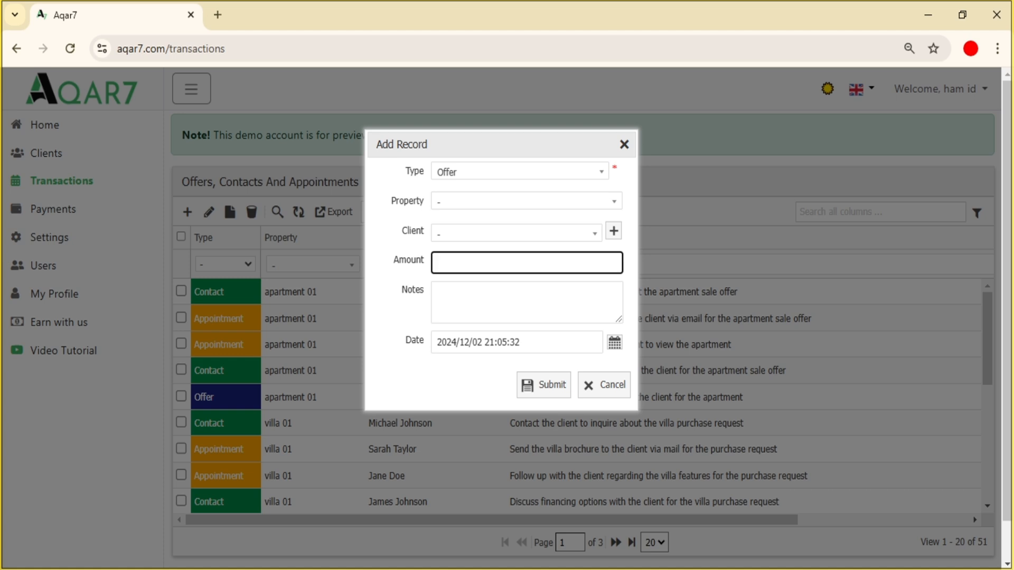
click(549, 172)
click(486, 265)
click(527, 173)
click(475, 245)
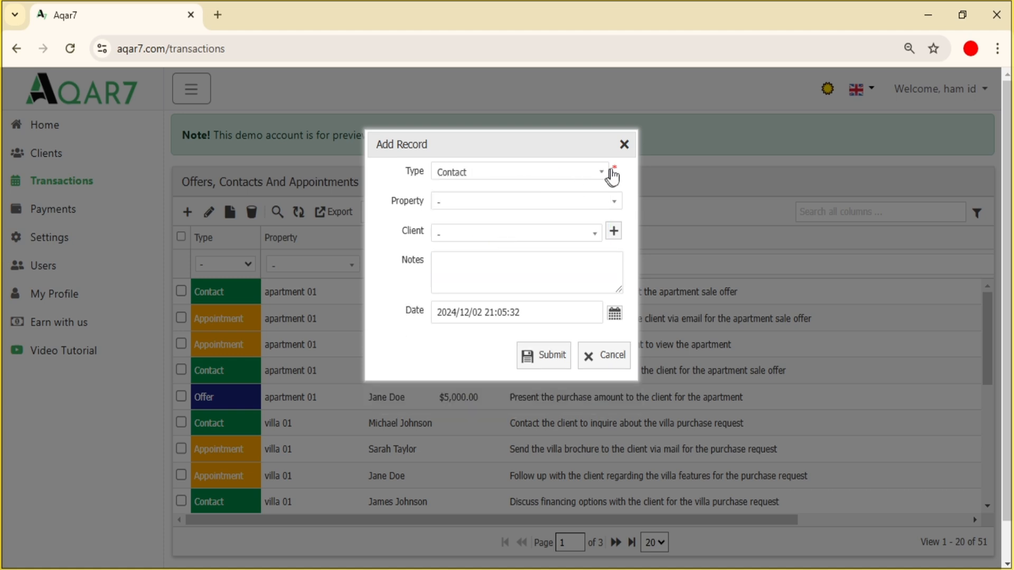
Assign the property house 01 to the new contact record
click(592, 203)
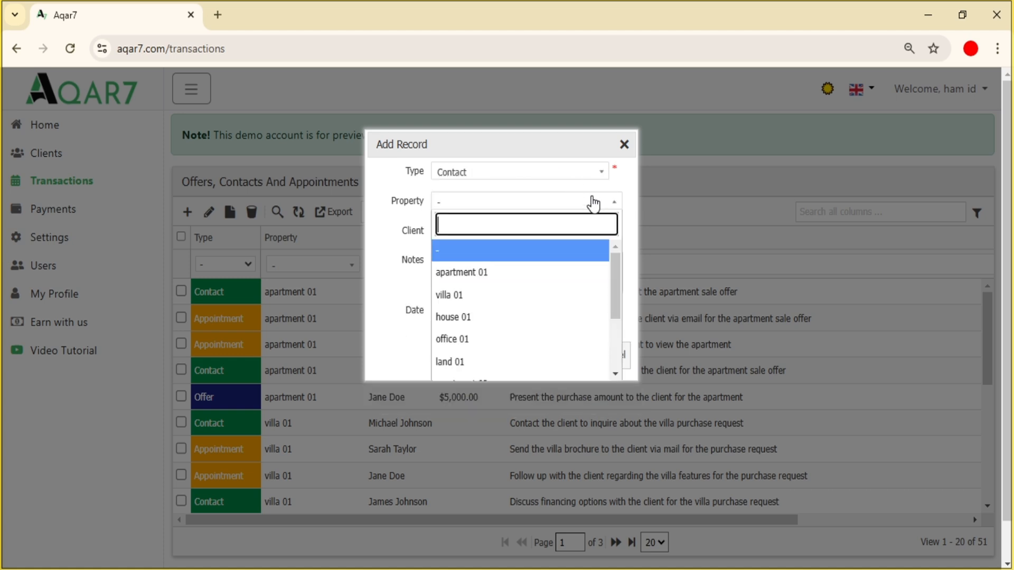
click(481, 318)
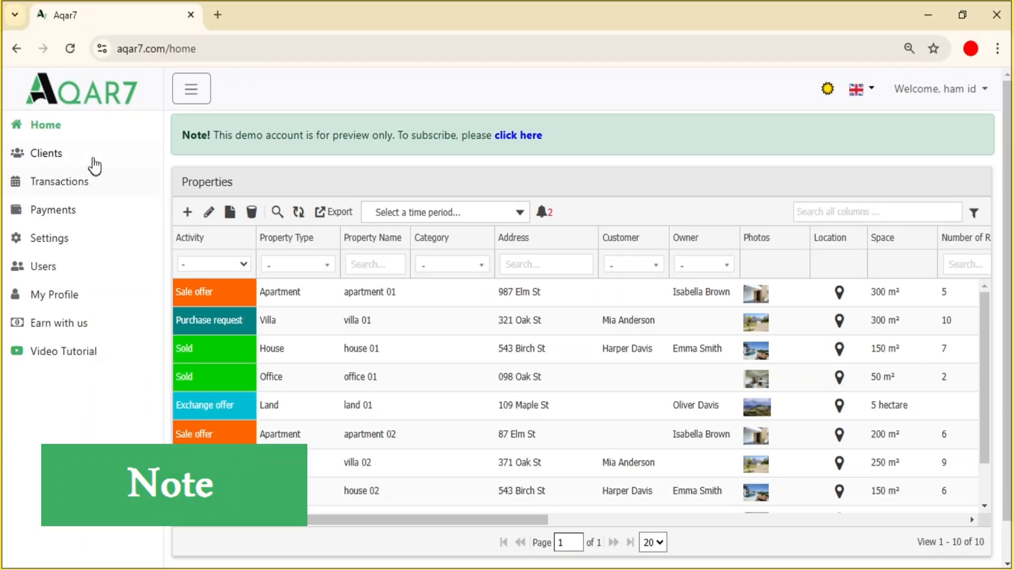
Add a property on the Home page with activity Sold, type Apartment and name ABC, and submit it
click(187, 212)
click(622, 111)
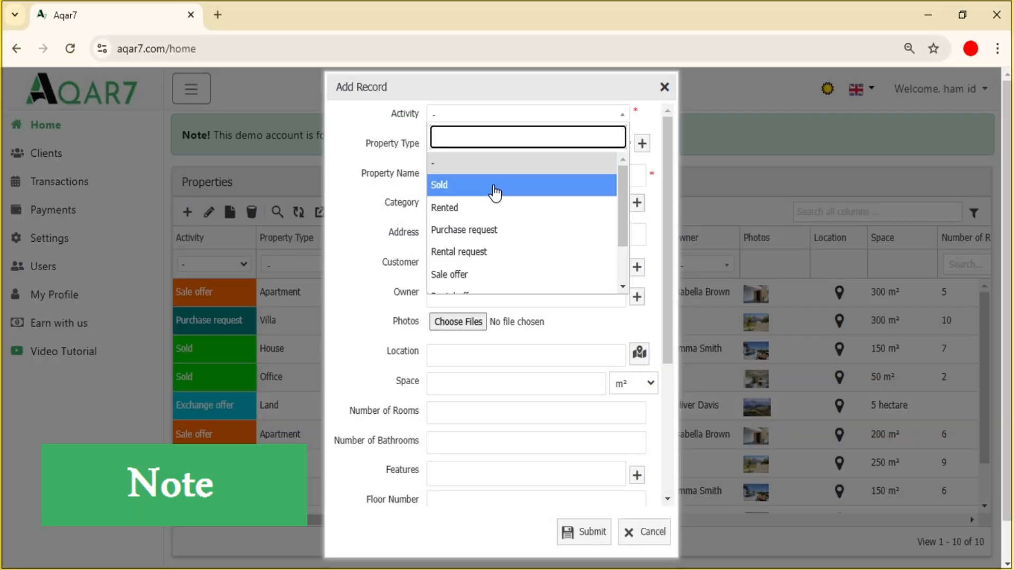
click(493, 188)
click(482, 151)
click(479, 217)
click(559, 176)
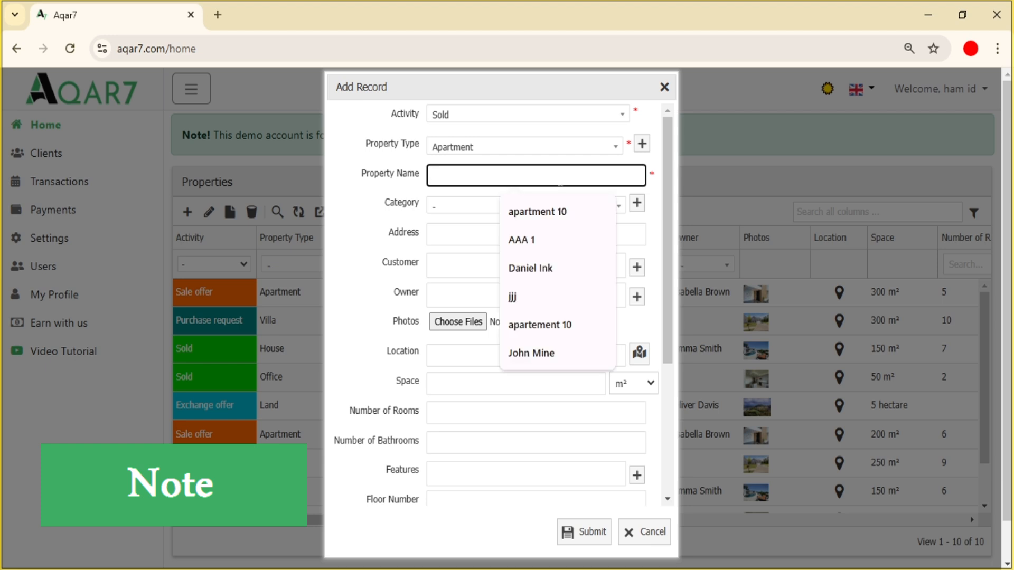
text(ABC)
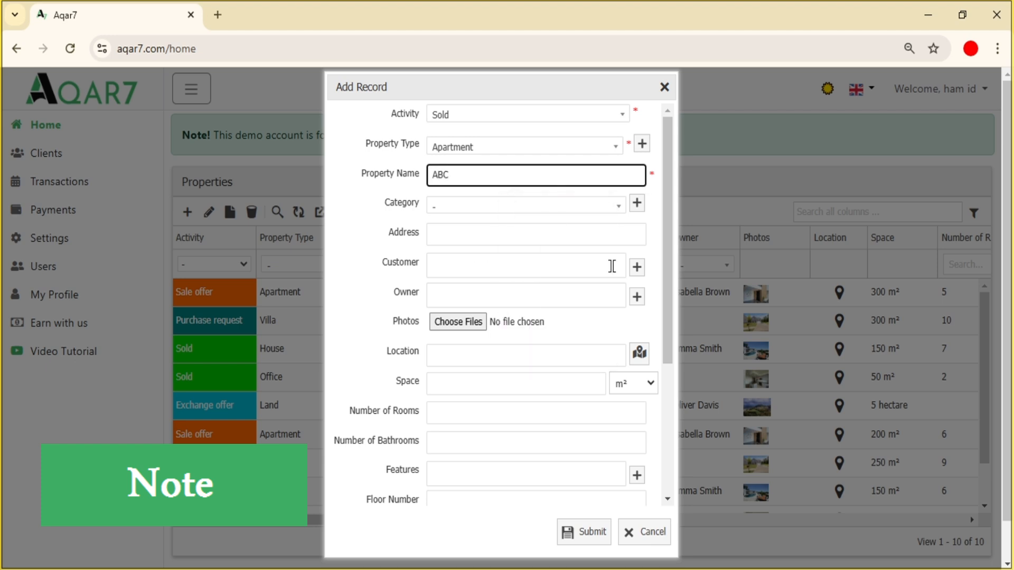
click(586, 534)
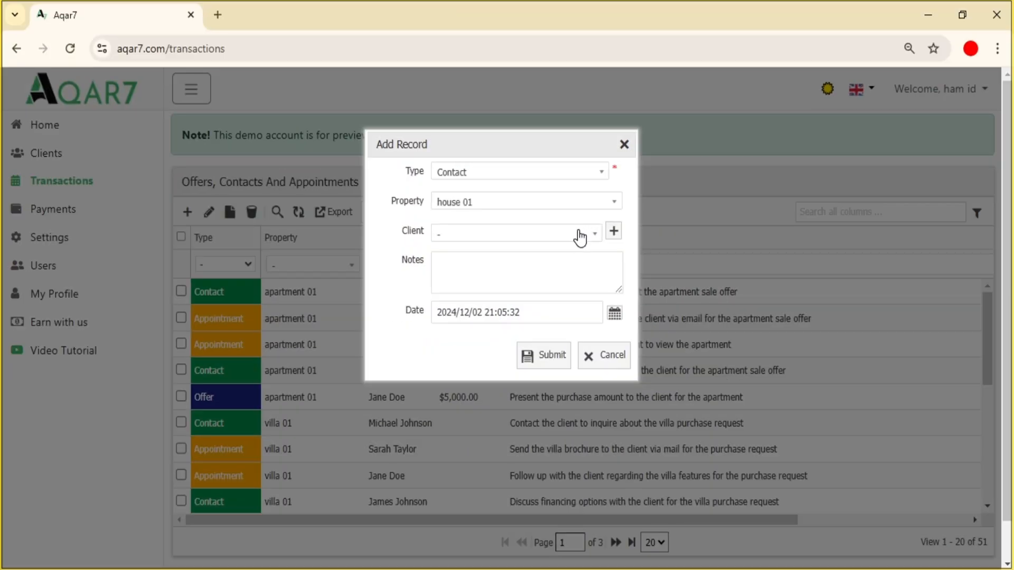
Assign the client who has the $5,000.00 apartment 01 offer to the new house 01 contact record
click(577, 233)
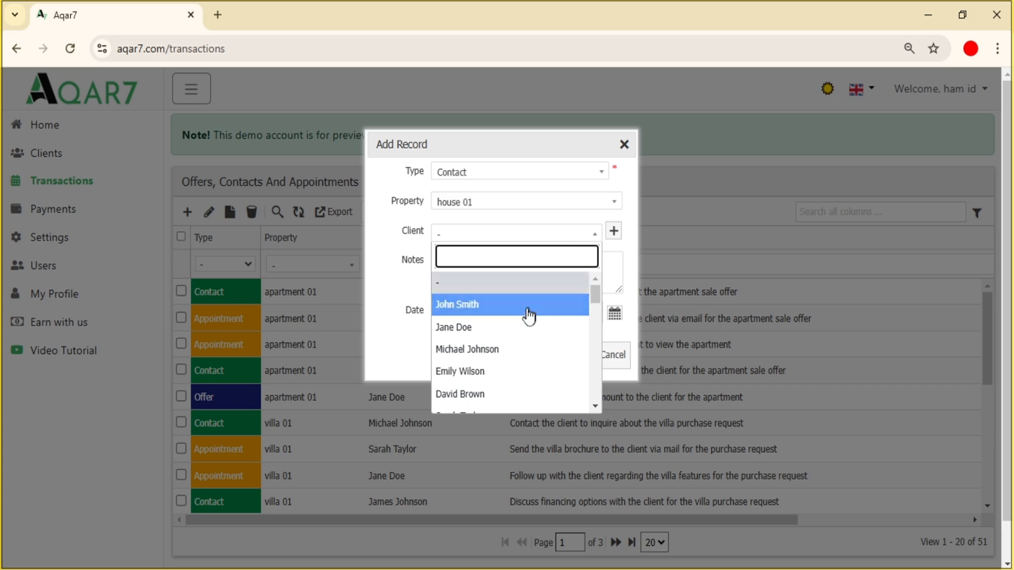
click(519, 329)
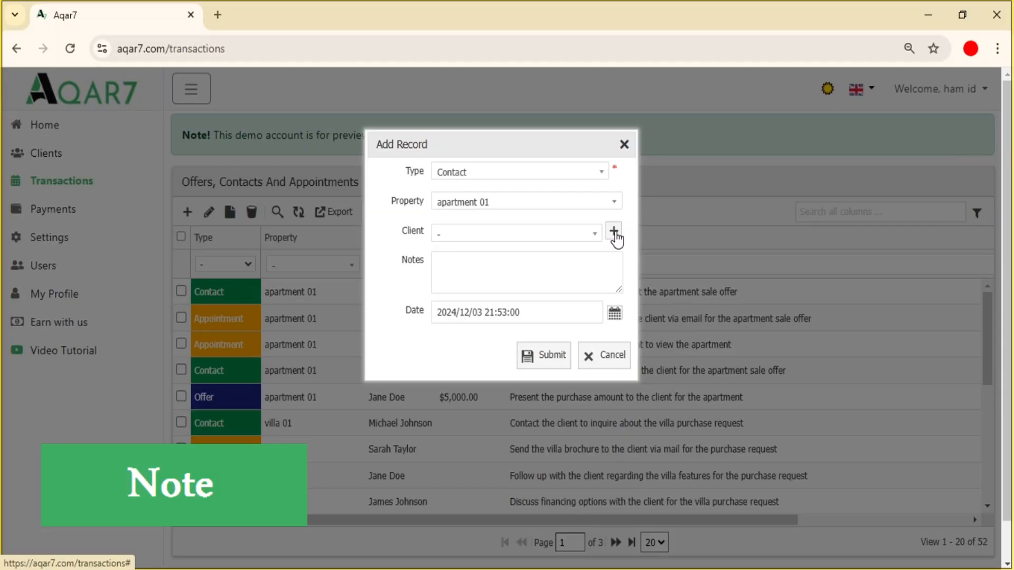
Add a client from the transaction form with type Owner, the client's name and status Active, submit it and close the client list
click(613, 231)
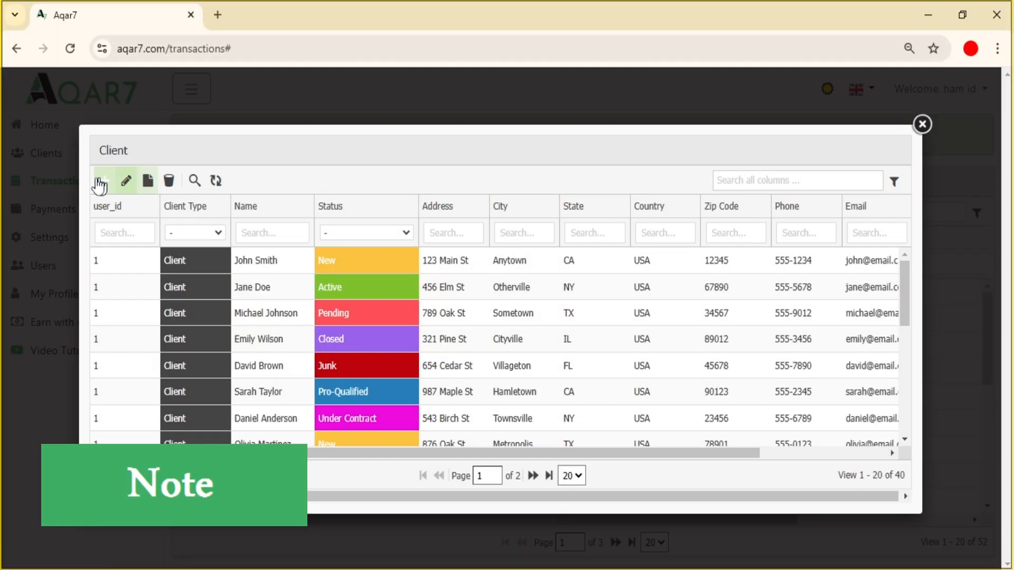
click(104, 180)
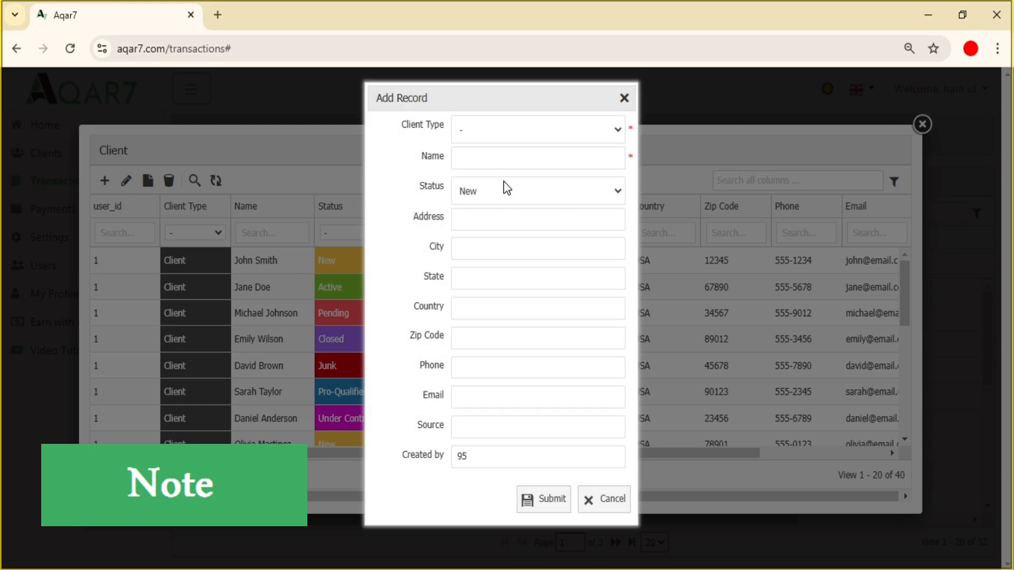
click(535, 131)
click(501, 189)
click(488, 160)
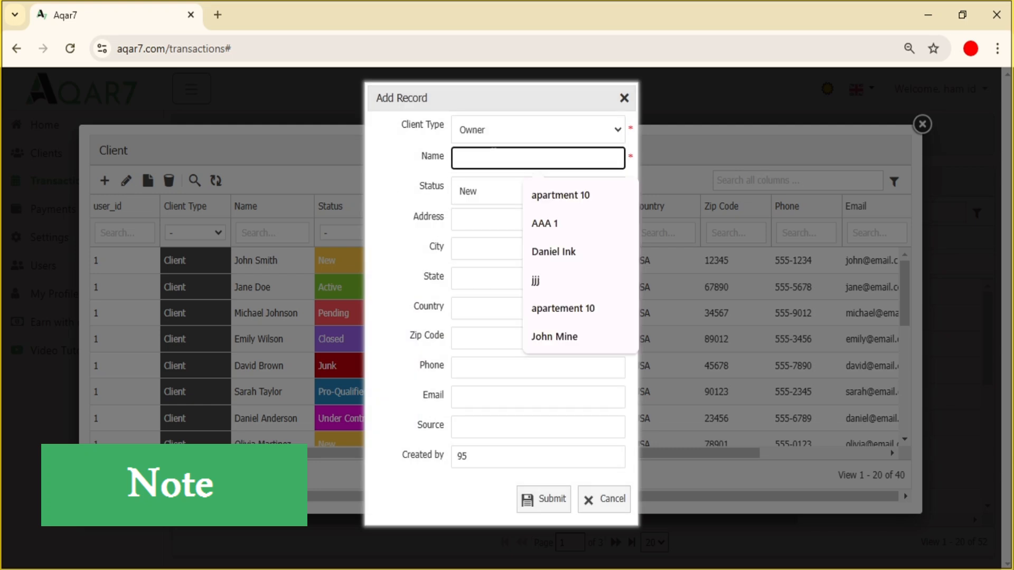
key(Return)
text(Aymen)
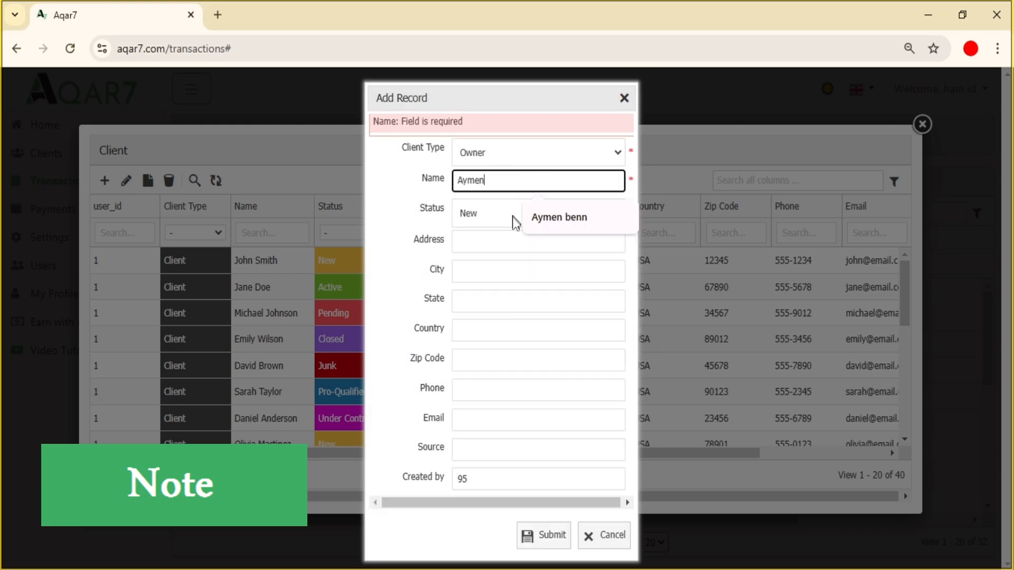
click(512, 213)
click(495, 253)
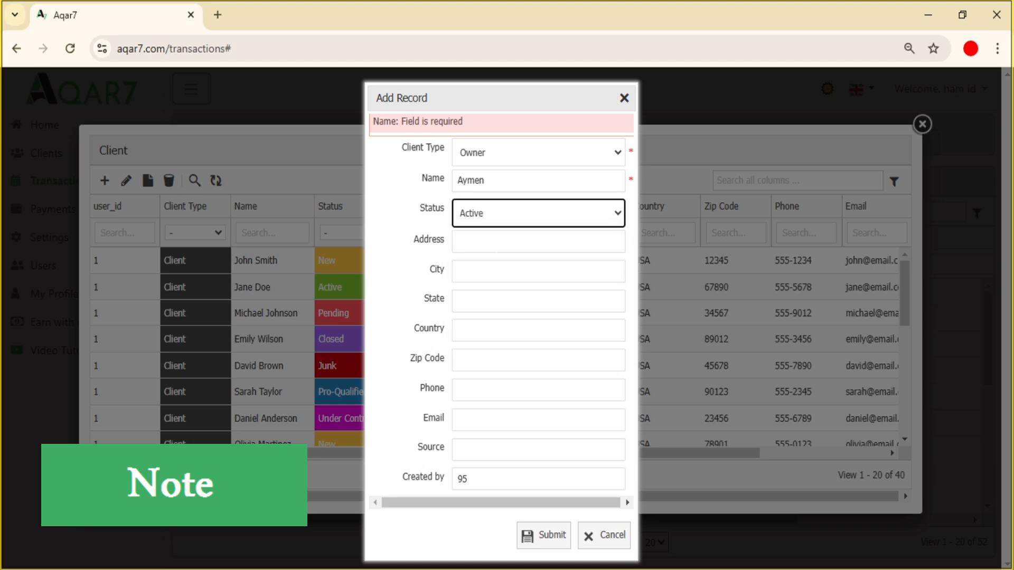
click(554, 544)
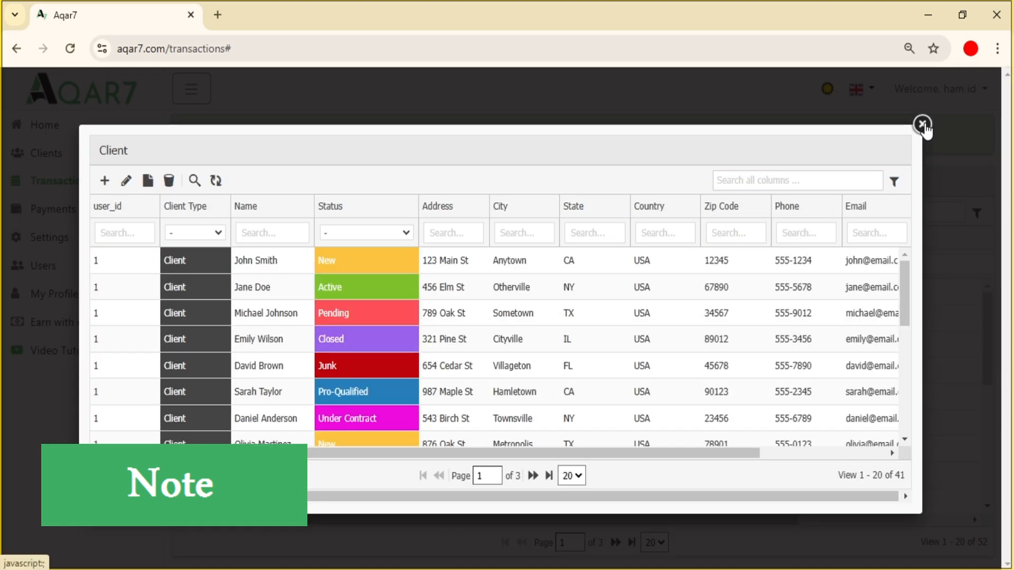
click(922, 124)
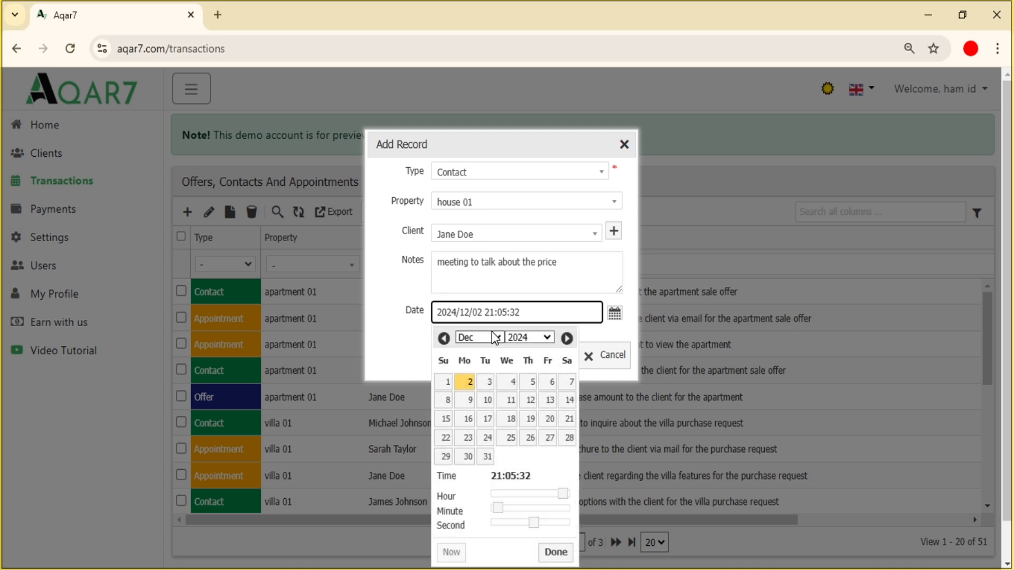
Set the house 01 contact record's date to 2024/12/03 09:25:24 and submit the record
click(487, 382)
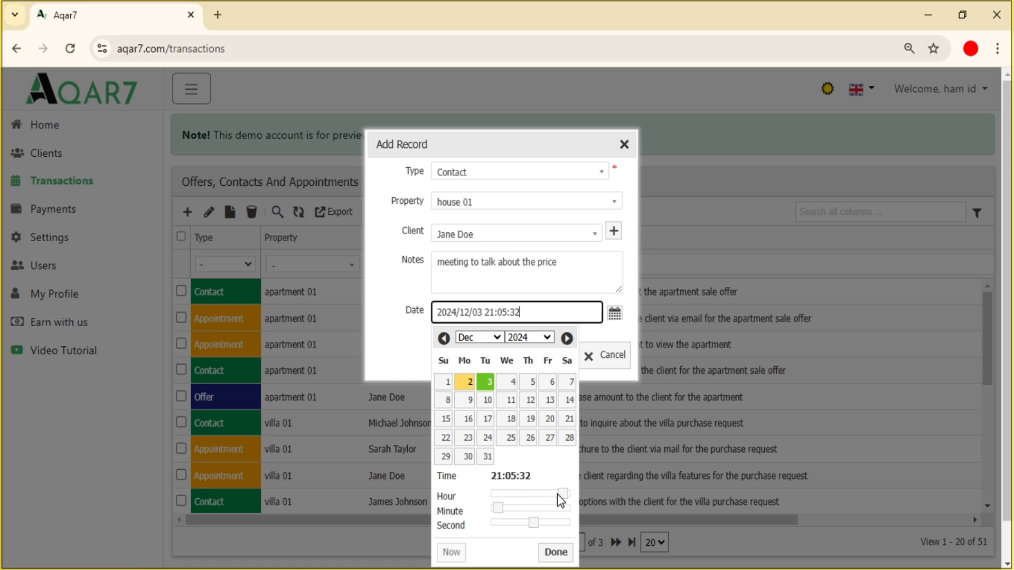
drag(561, 493, 521, 507)
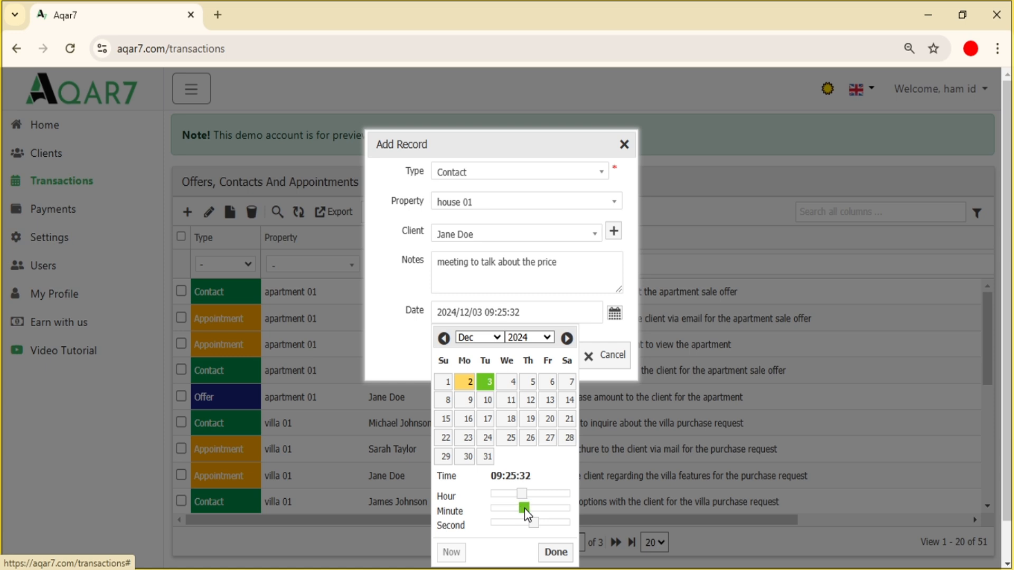
click(533, 523)
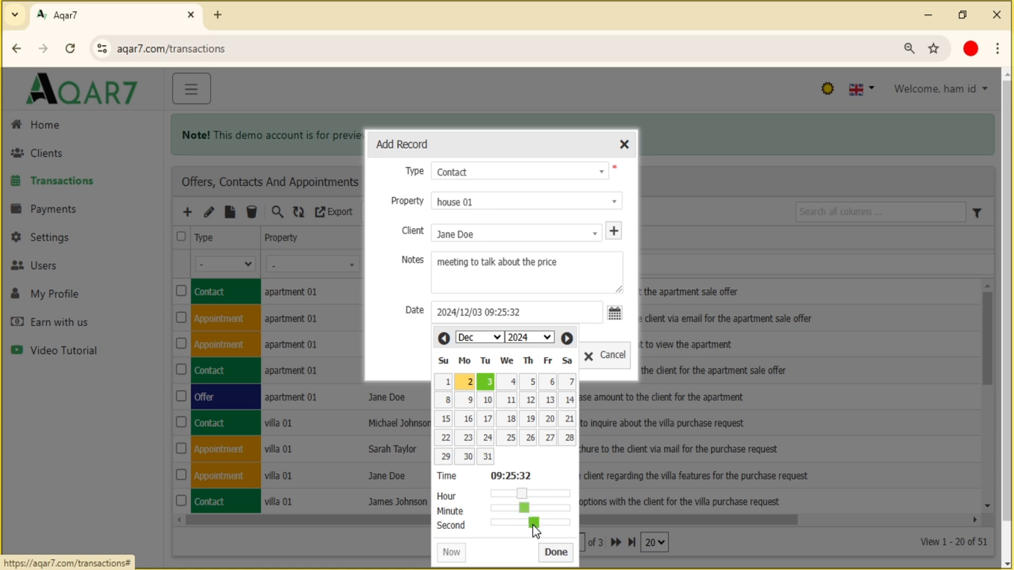
click(555, 552)
click(564, 369)
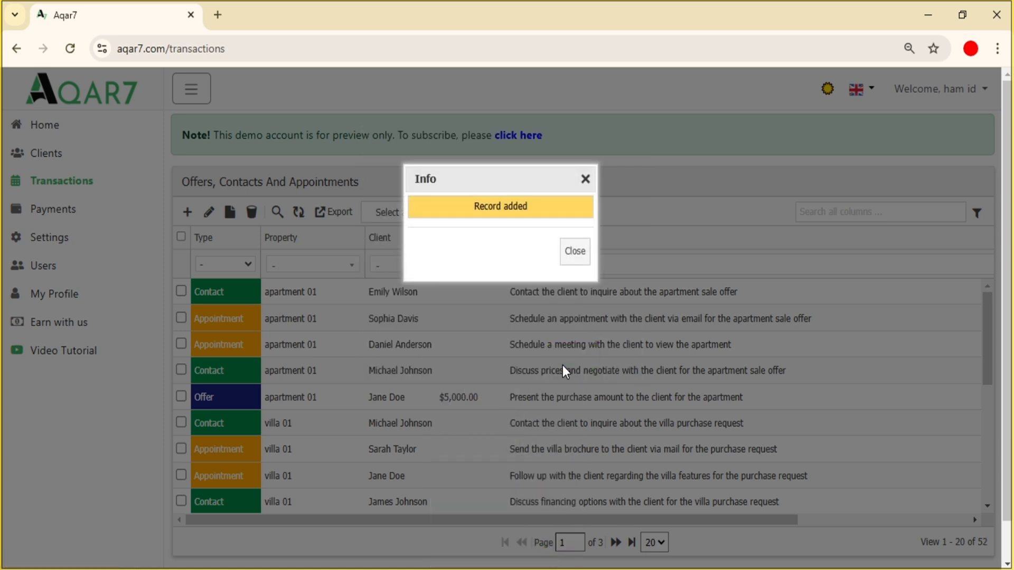
Filter the transactions by the new record's client and view the house 01 contact noted "meeting to talk about the price"
click(392, 268)
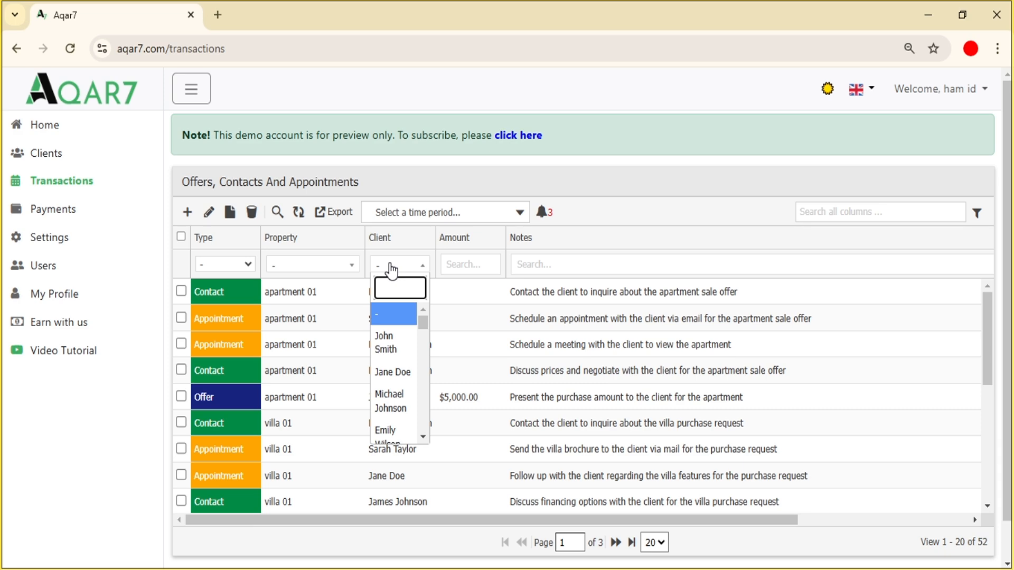
text(Jan)
click(401, 313)
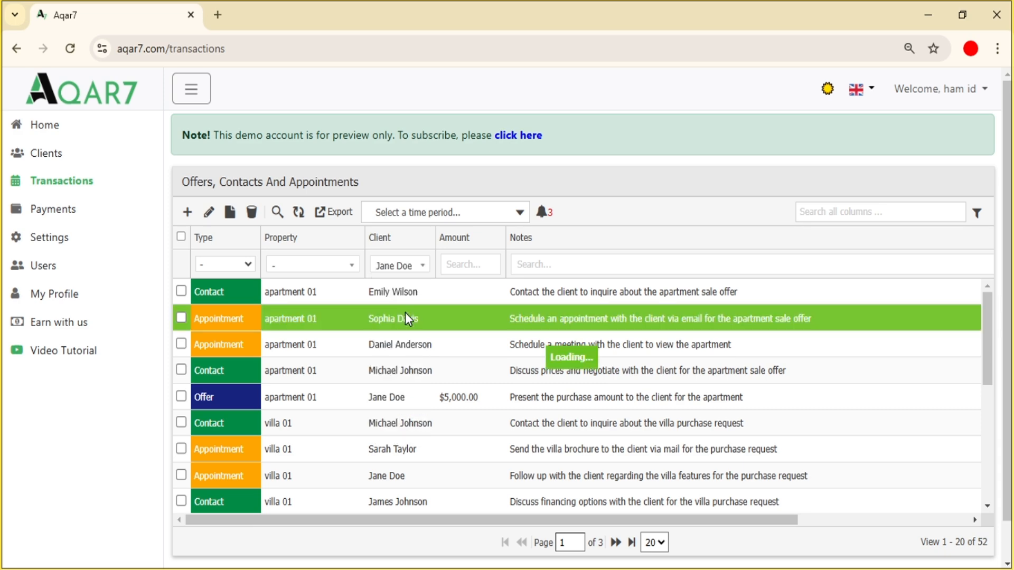
double_click(486, 422)
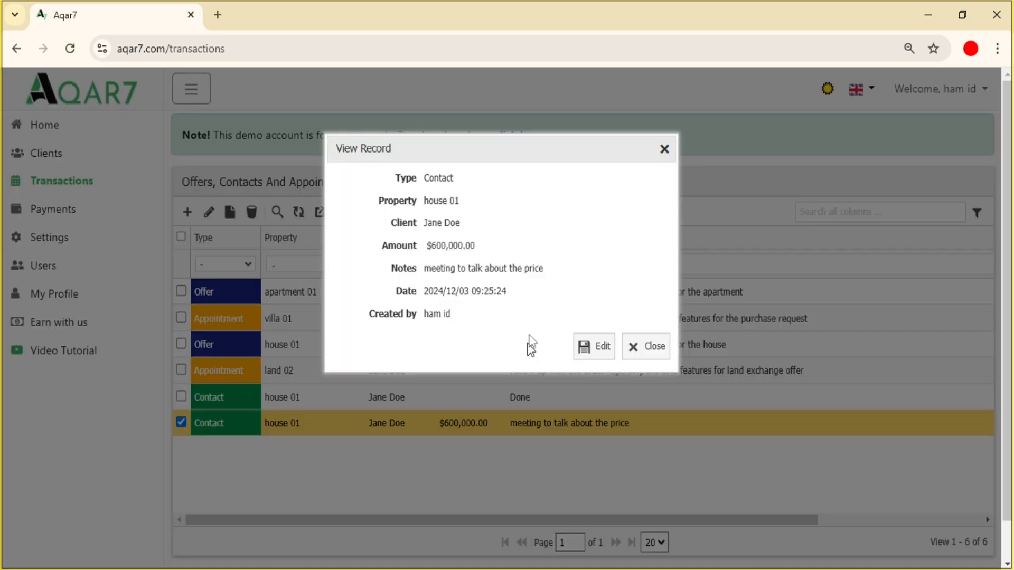